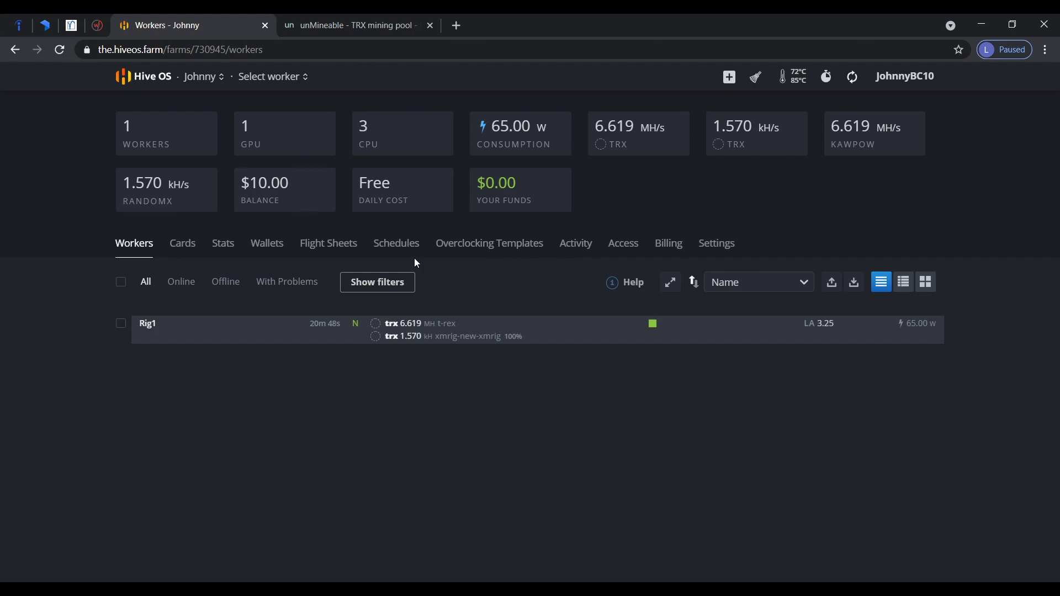
- Check the TRX balance on the unMineable pool page
click(344, 31)
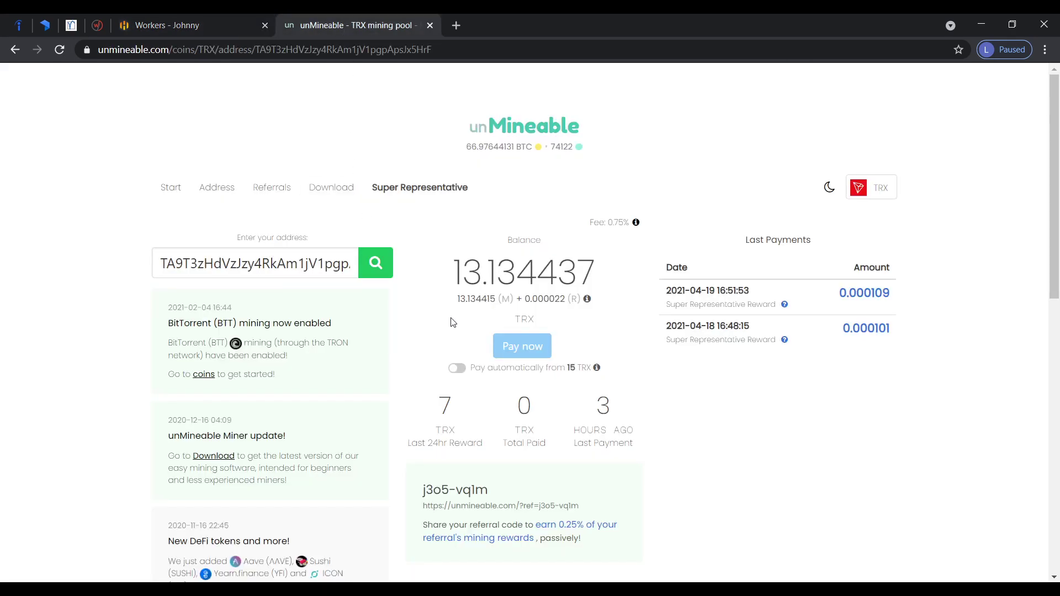
drag(462, 256, 539, 265)
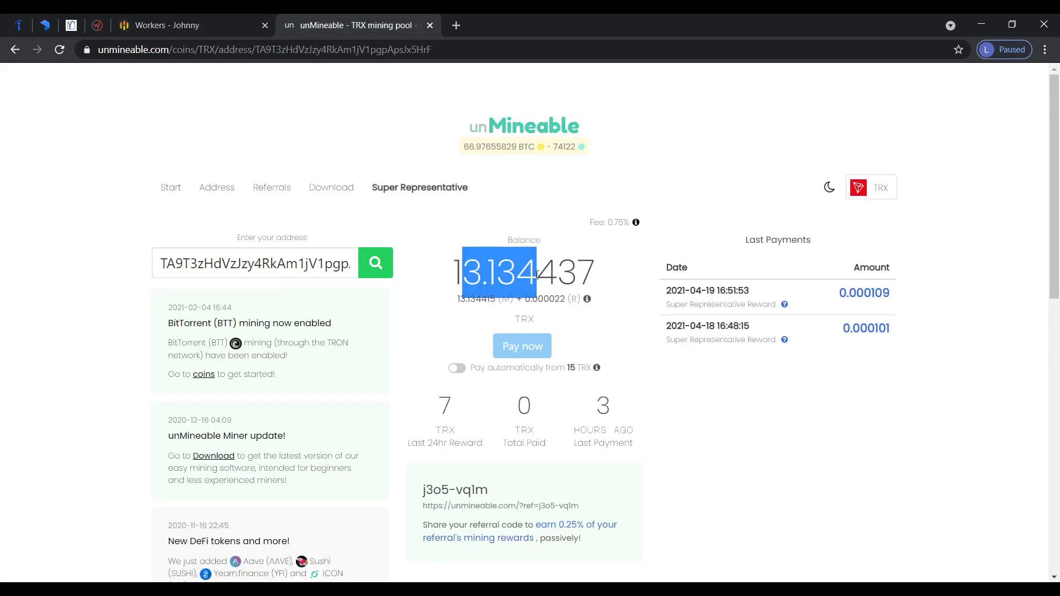
click(623, 302)
scroll(622, 303, down, 5)
scroll(622, 303, down, 3)
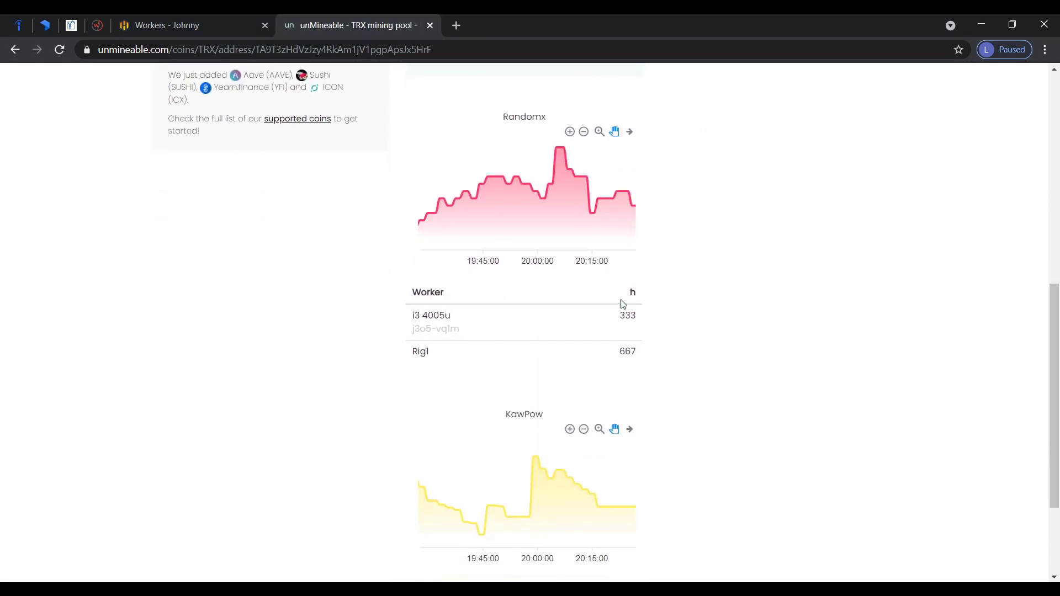
- Review Rig1's RandomX and KawPow worker hashrates, then go back to the Hive OS worker list
drag(367, 348, 433, 359)
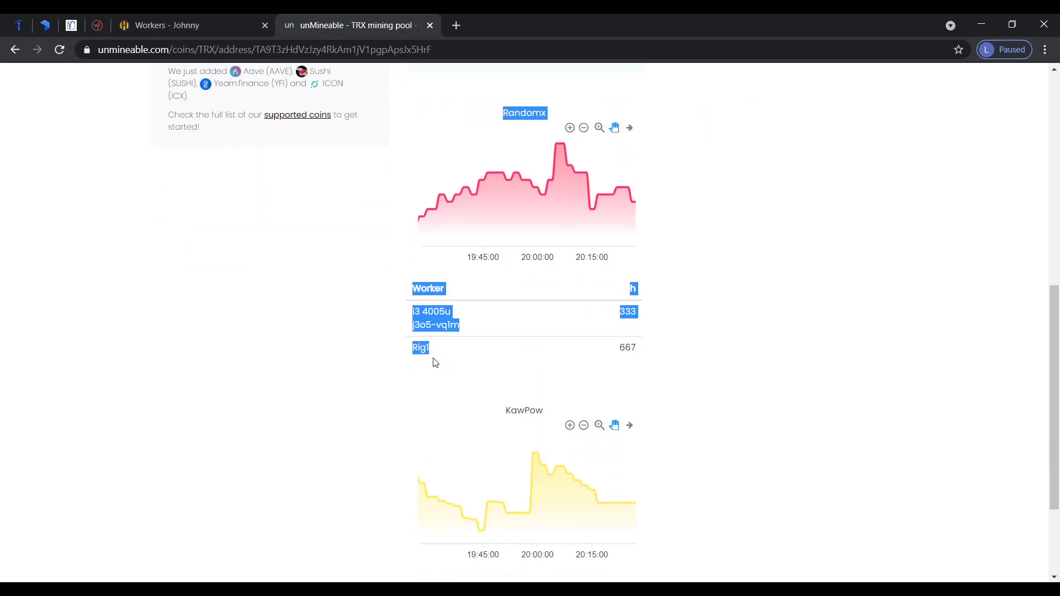
click(433, 359)
scroll(435, 359, down, 1)
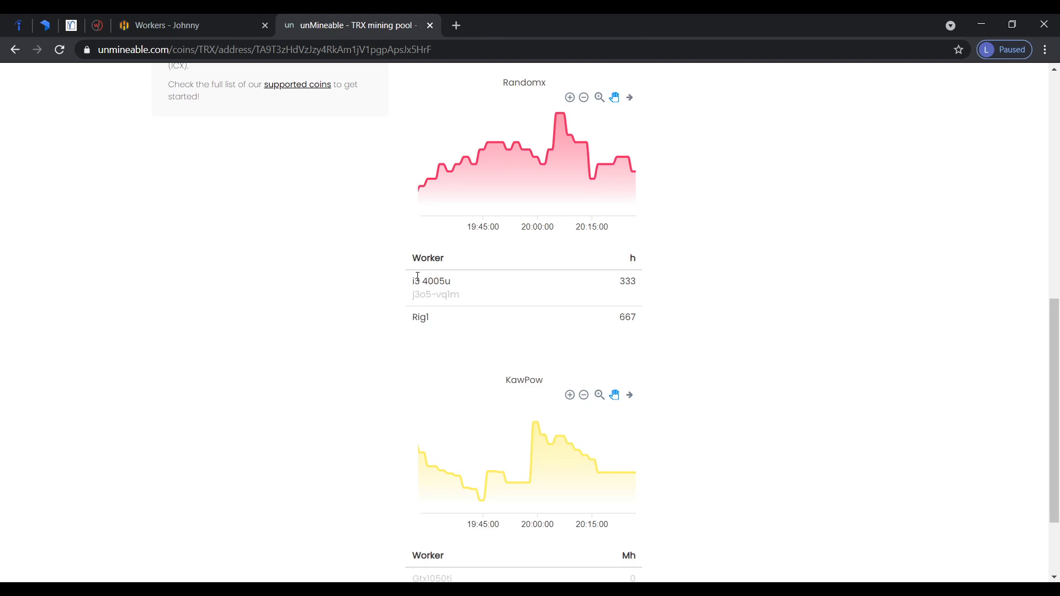
scroll(410, 432, down, 2)
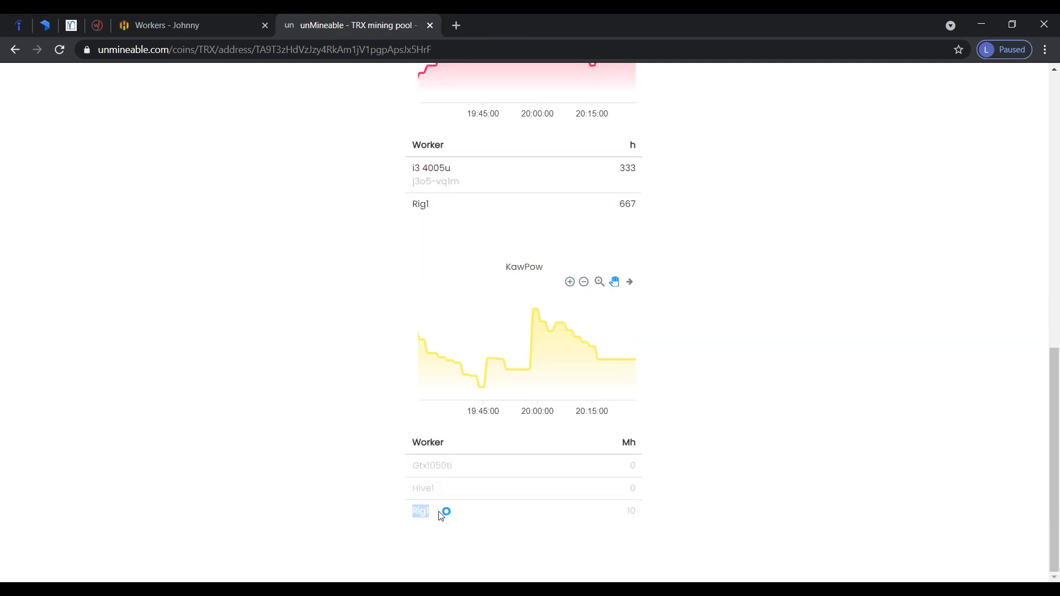
scroll(440, 514, up, 2)
scroll(440, 314, up, 8)
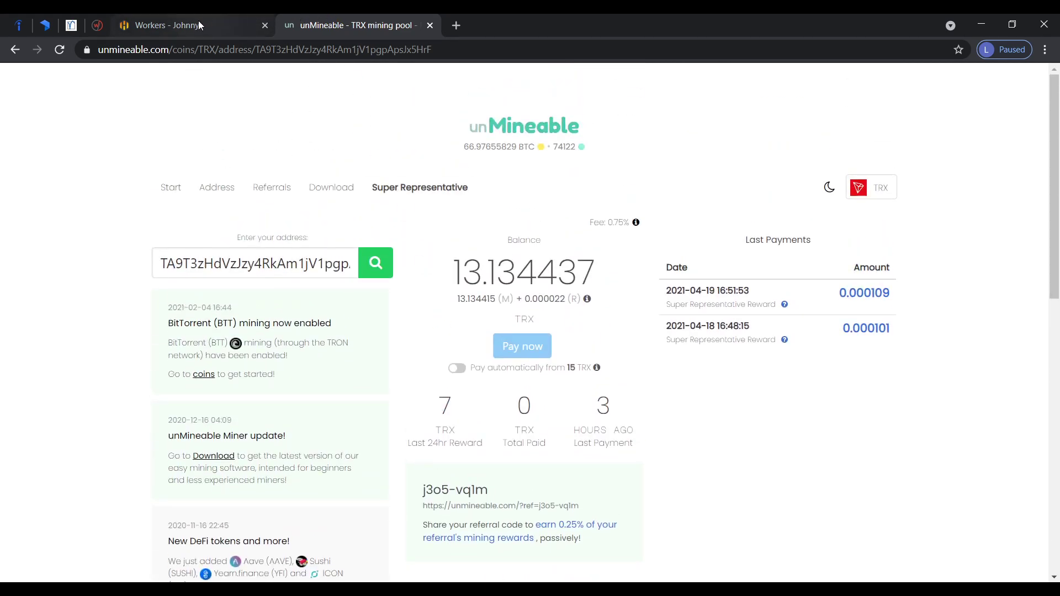
click(197, 21)
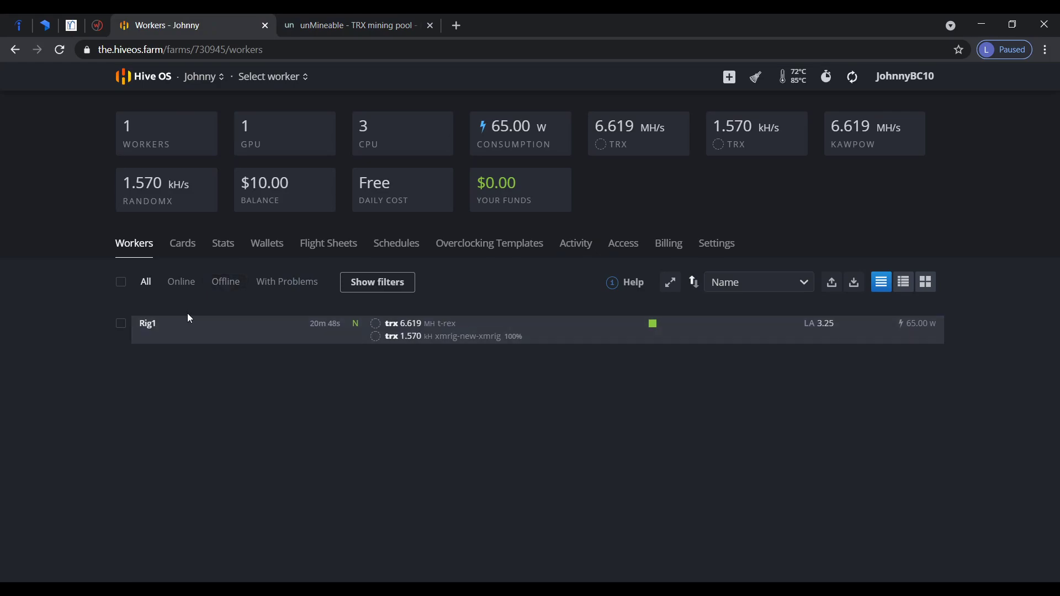
- Go from Rig1's flight sheet view to the farm's Flight Sheets page
click(148, 326)
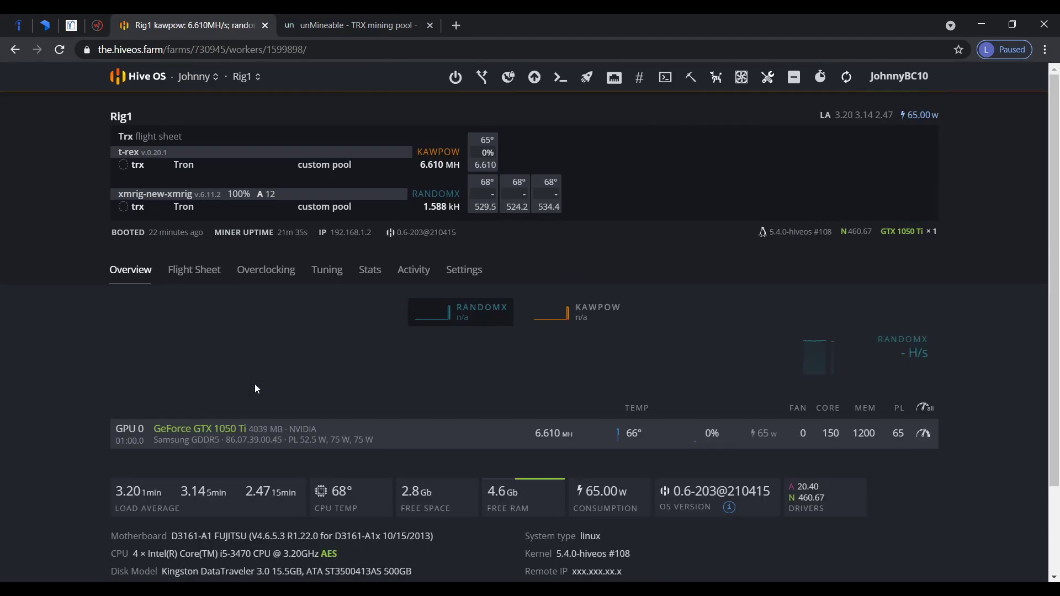
click(192, 270)
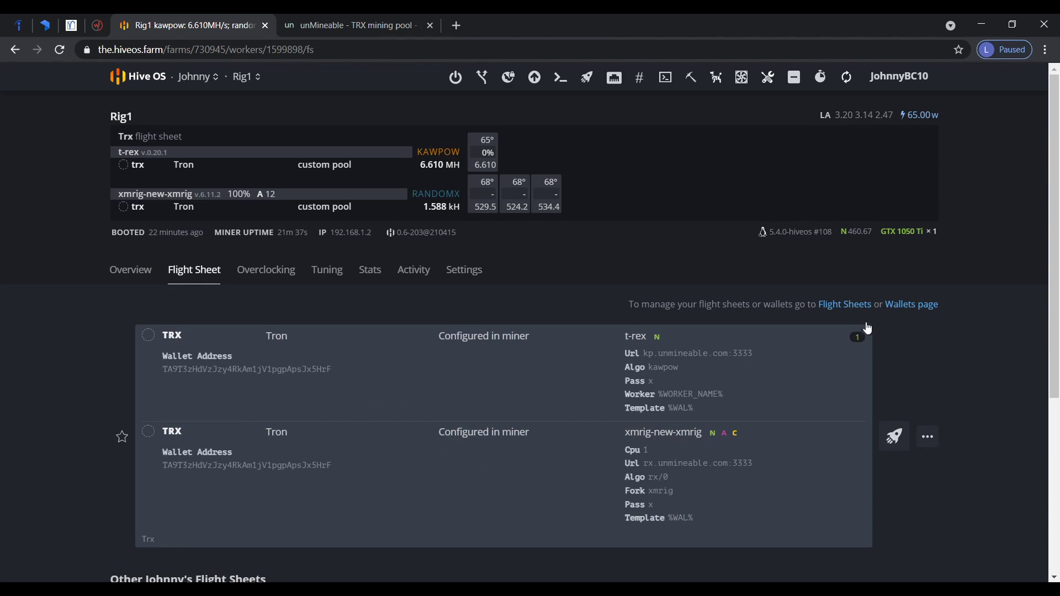
click(849, 312)
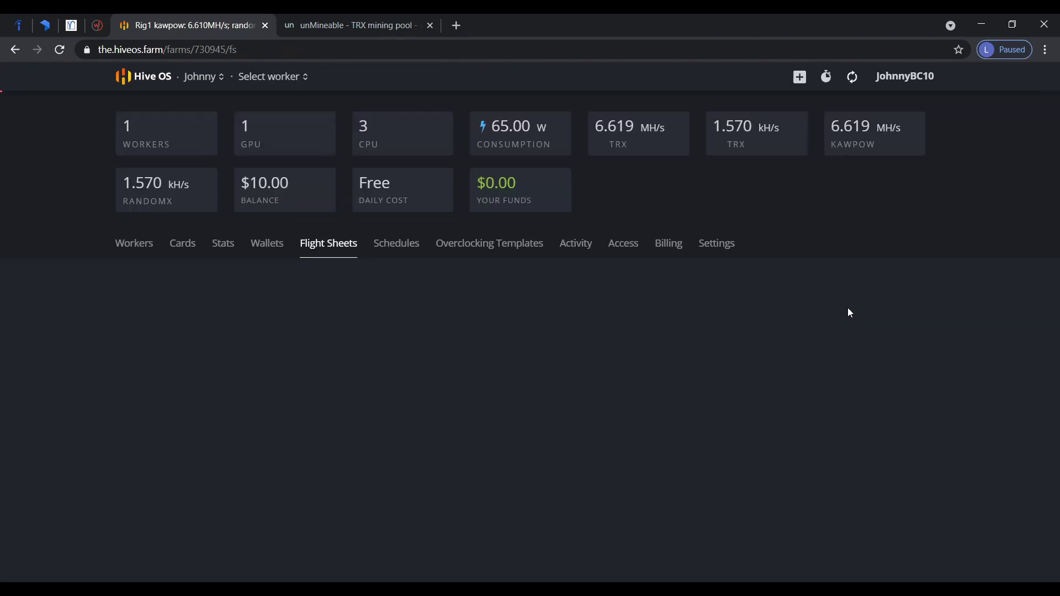
- Set the new flight sheet's coin to trx, wallet Tron, and pool to Configure in miner
click(290, 348)
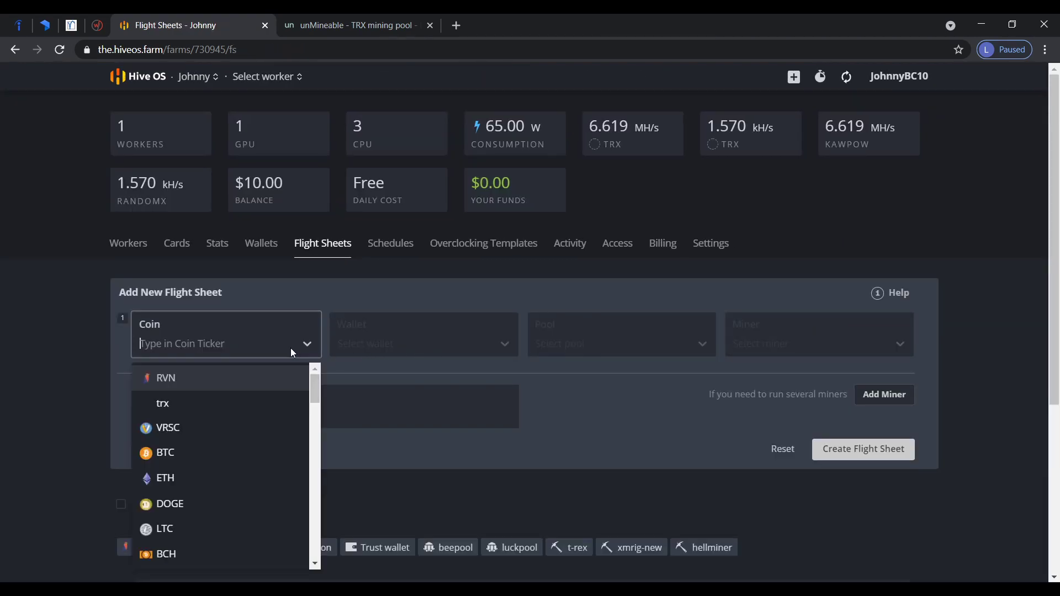
click(226, 403)
click(389, 343)
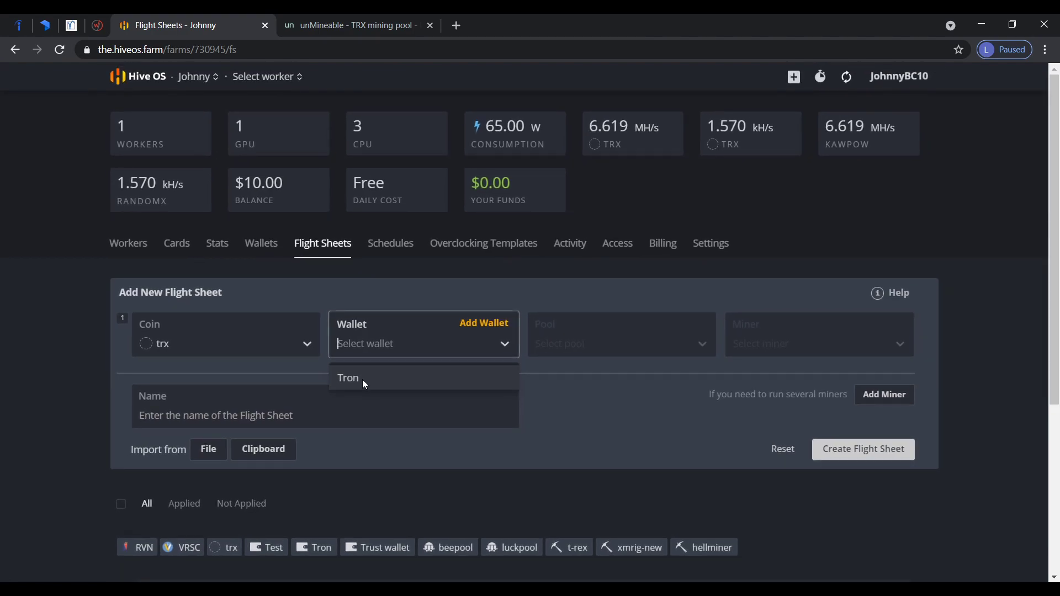
click(362, 378)
click(572, 350)
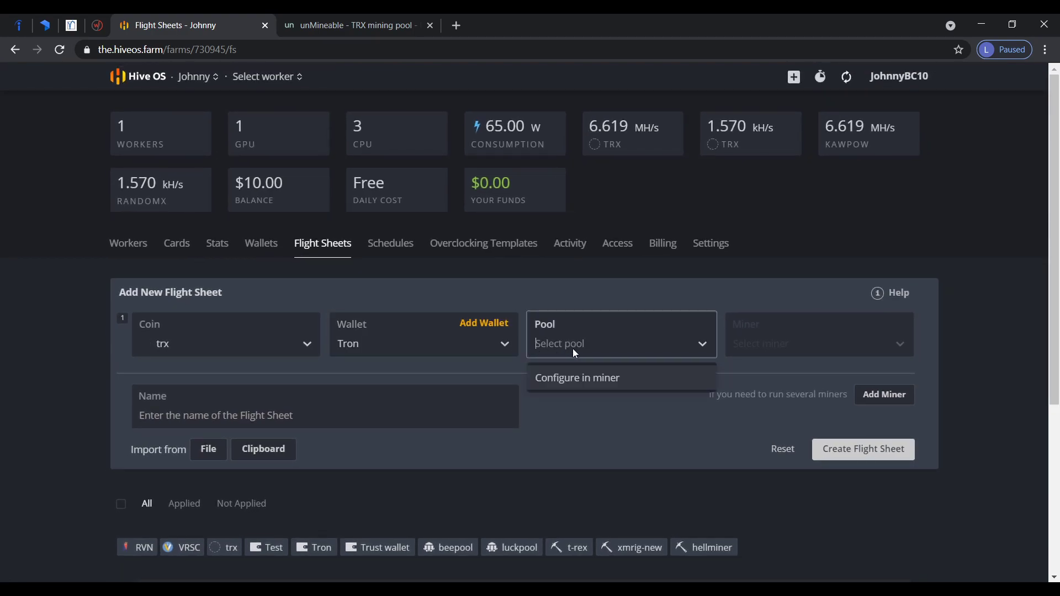
click(558, 376)
- Choose T-Rex Miner as the flight sheet's miner
click(794, 339)
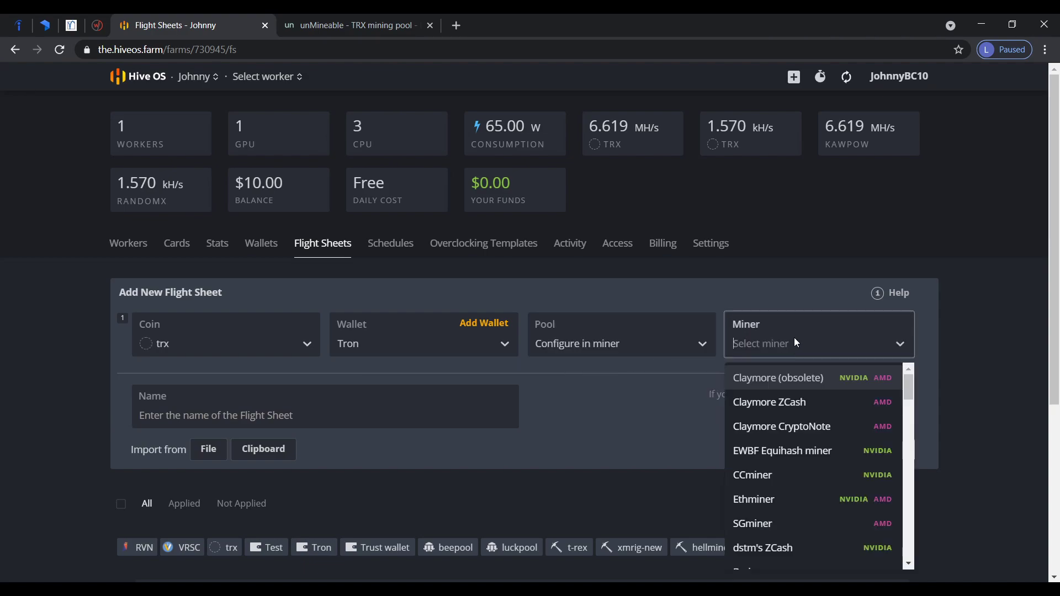
scroll(763, 449, down, 4)
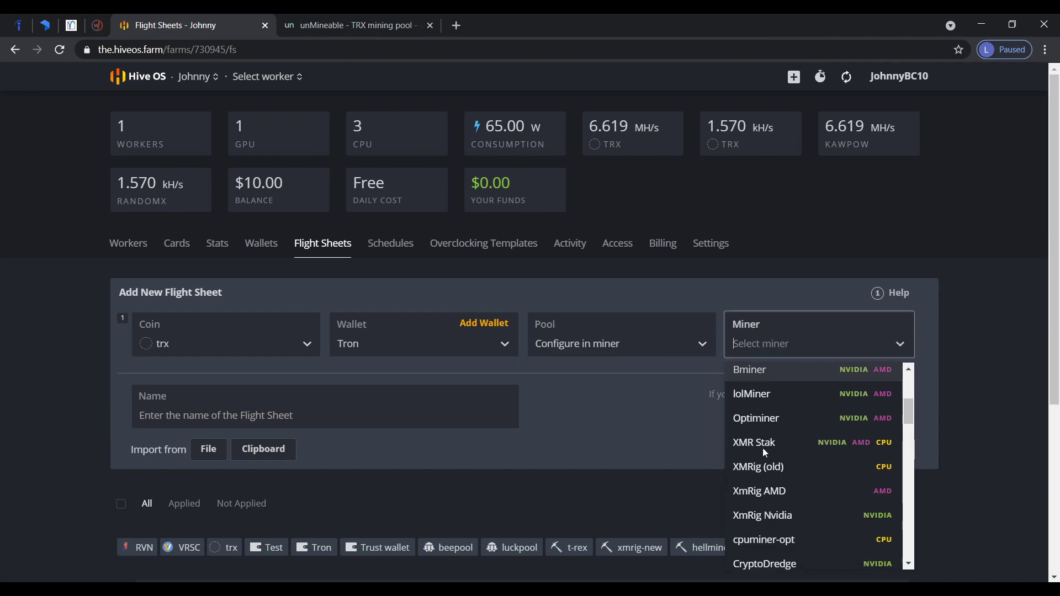
scroll(763, 448, down, 4)
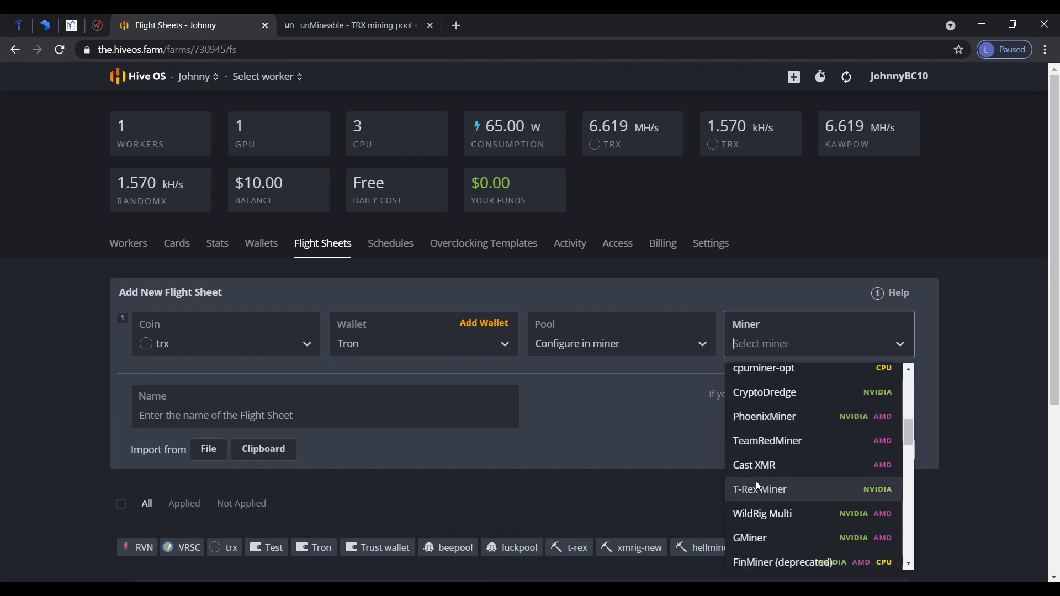
click(757, 486)
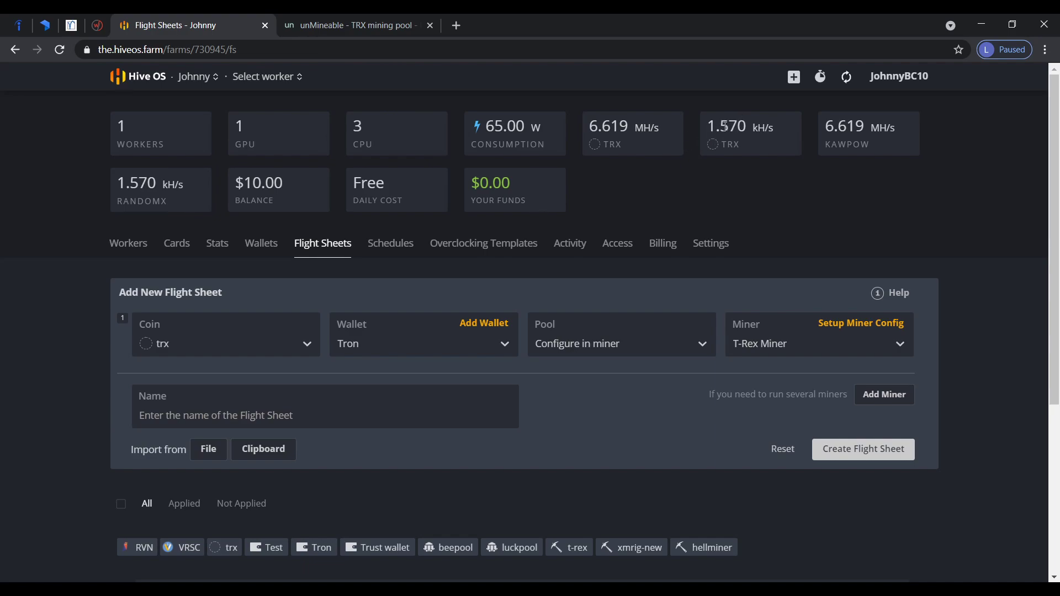
- Set the T-Rex Miner configuration's hash algorithm to kawpow
click(833, 328)
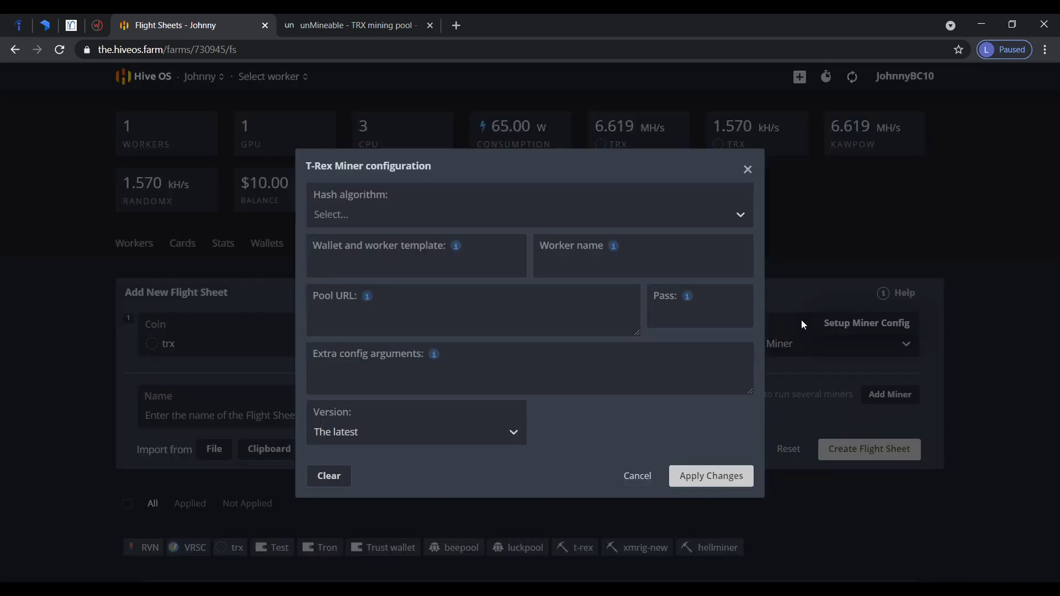
click(432, 214)
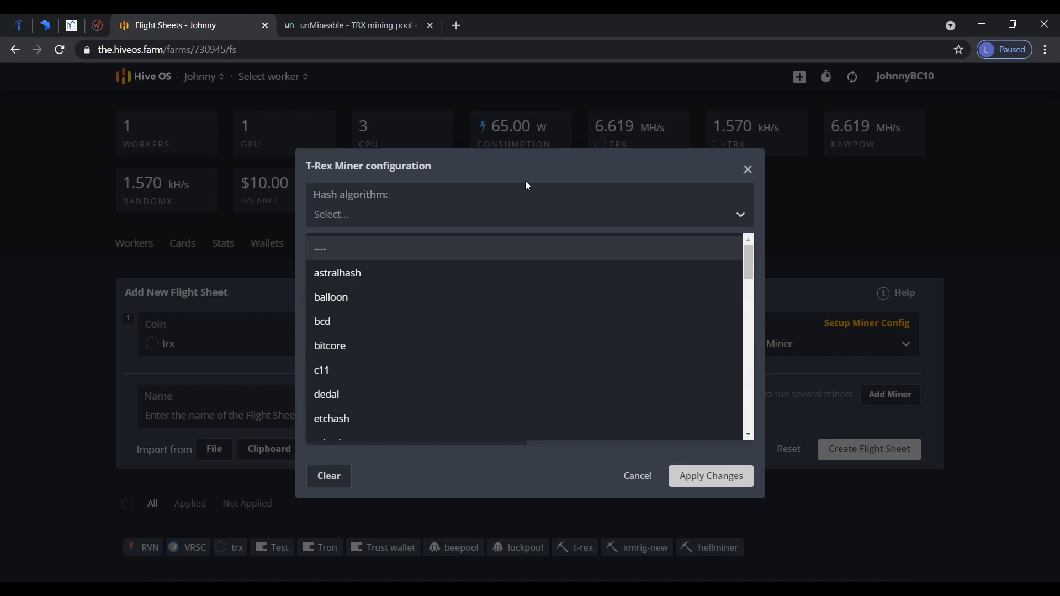
text(kawpow)
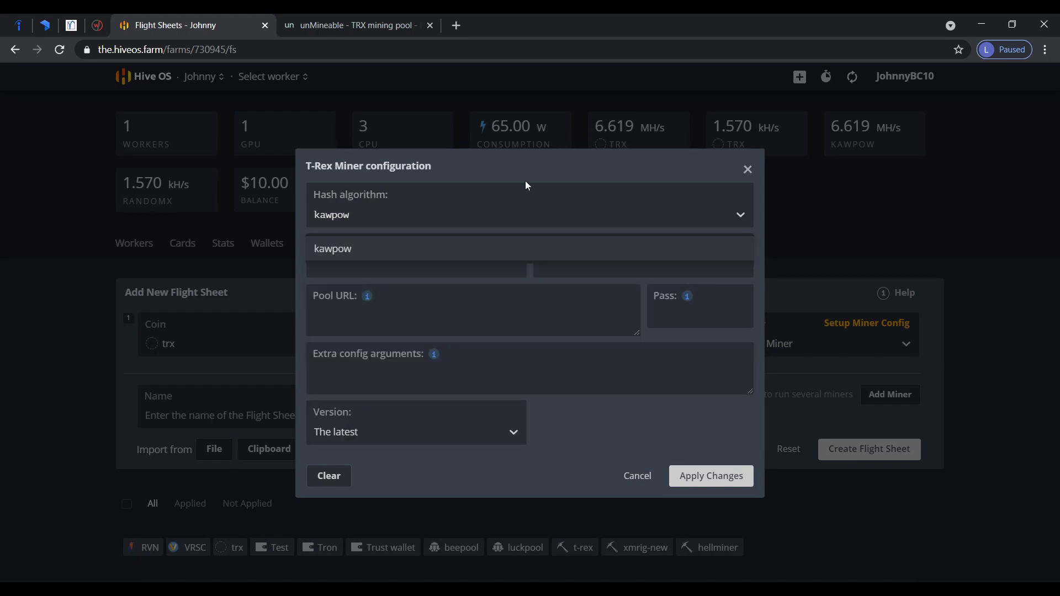
click(443, 250)
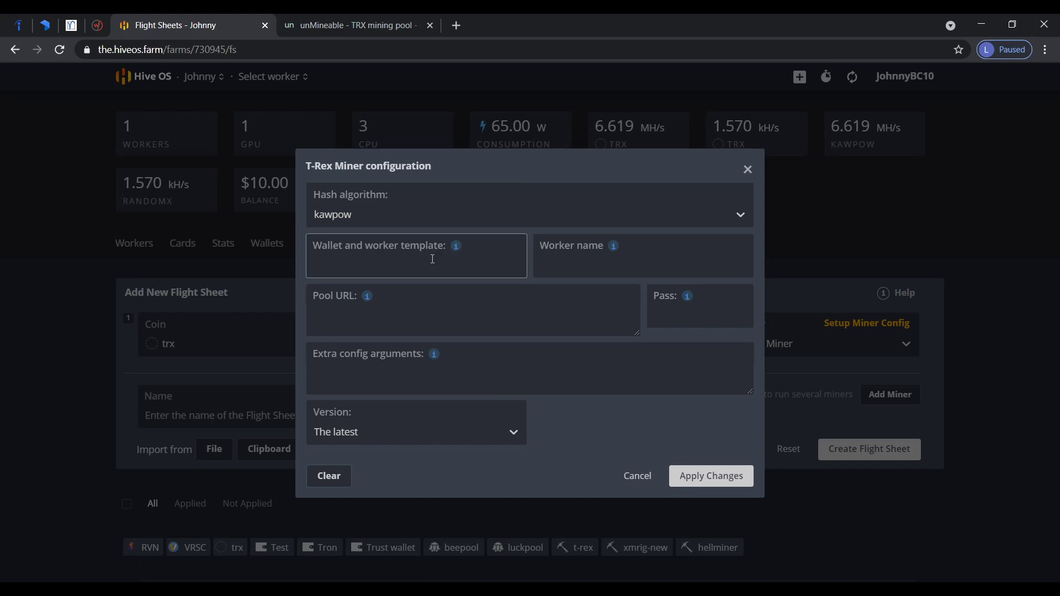
- Fill wallet %WAL%, worker %WORKER_NAME% and pass x, then switch to the unMineable TRX page
mouse_move(458, 250)
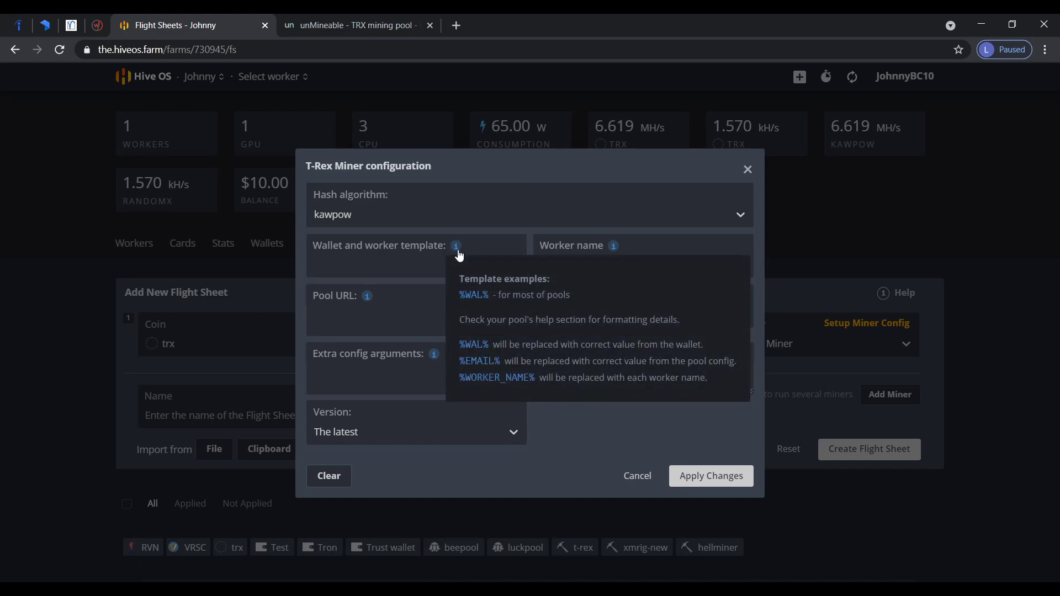
click(477, 294)
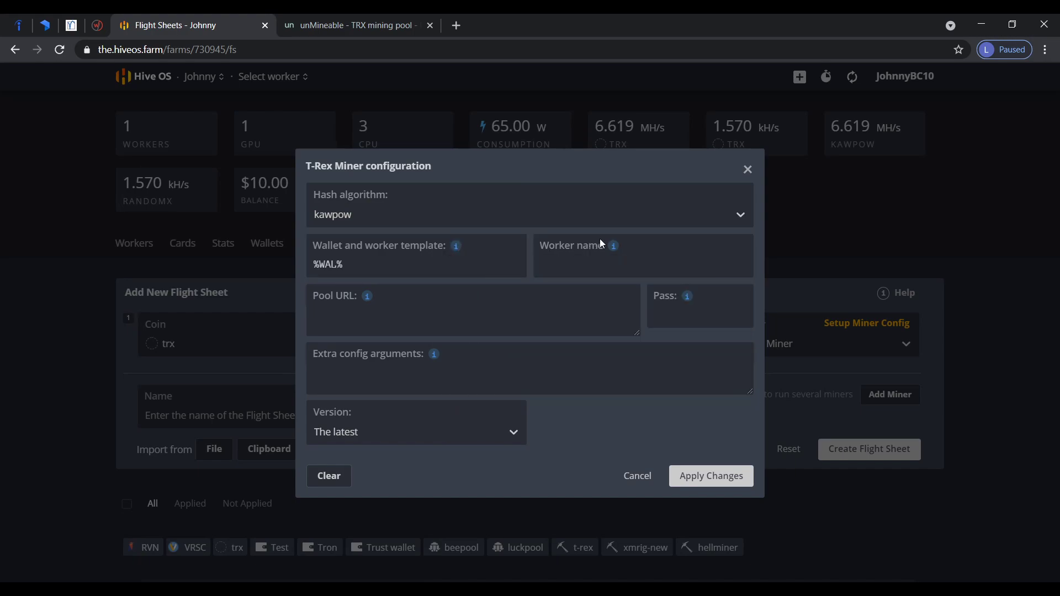
mouse_move(613, 246)
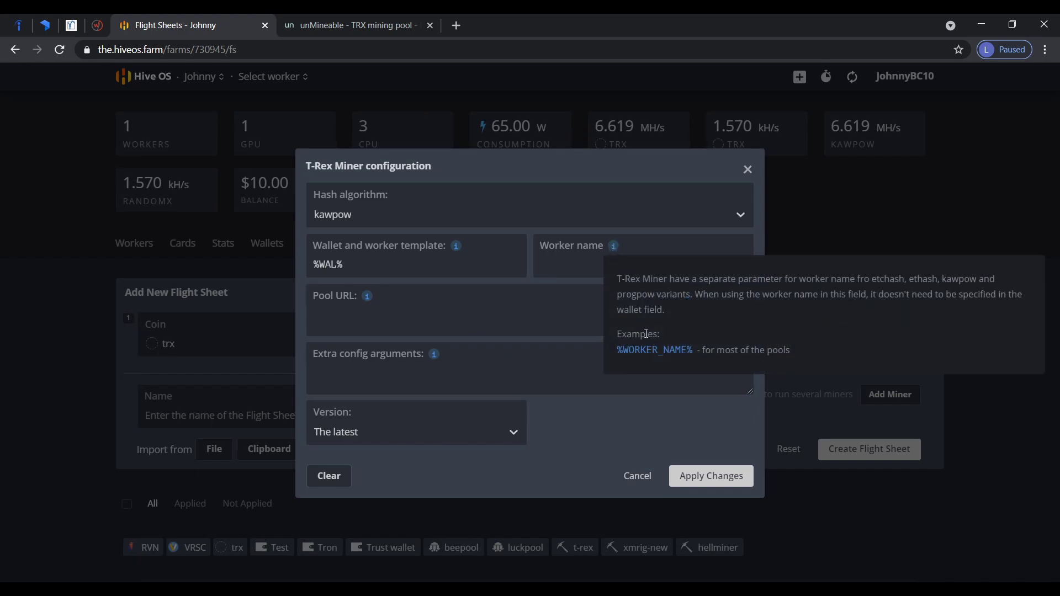
click(654, 351)
click(654, 312)
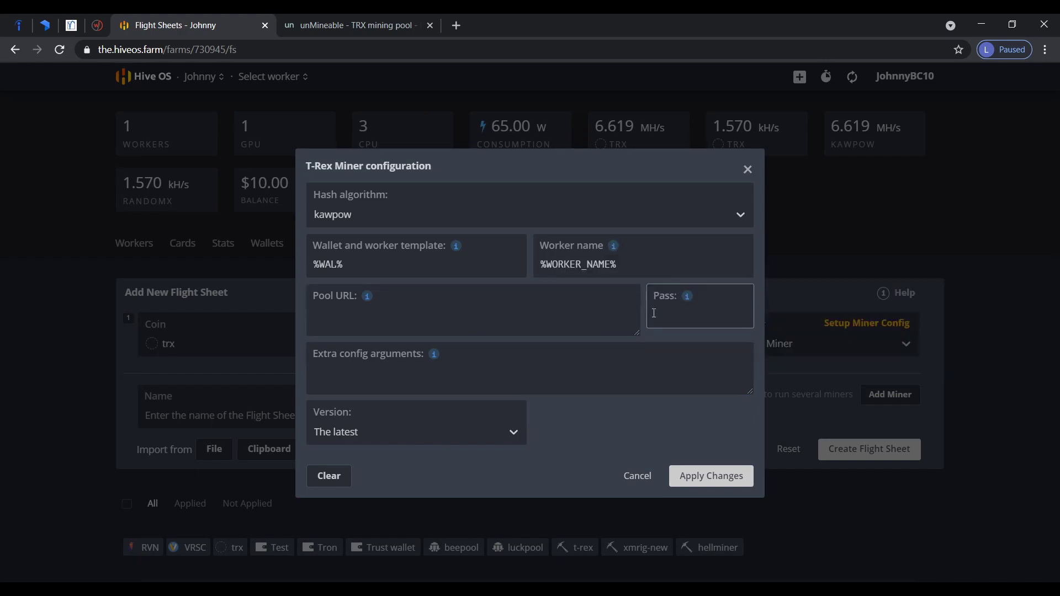
text(x)
click(467, 311)
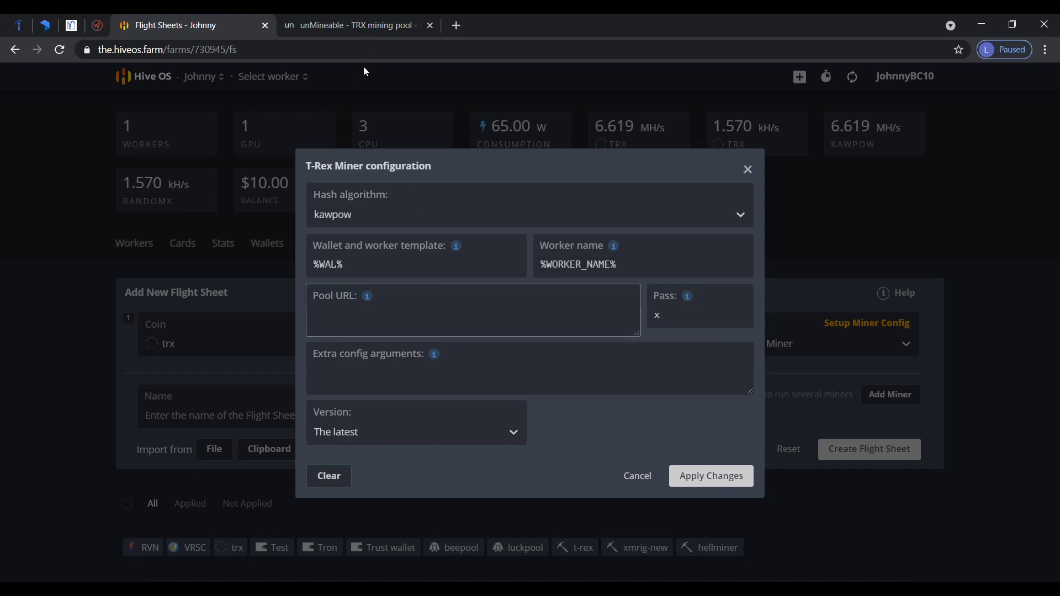
click(377, 25)
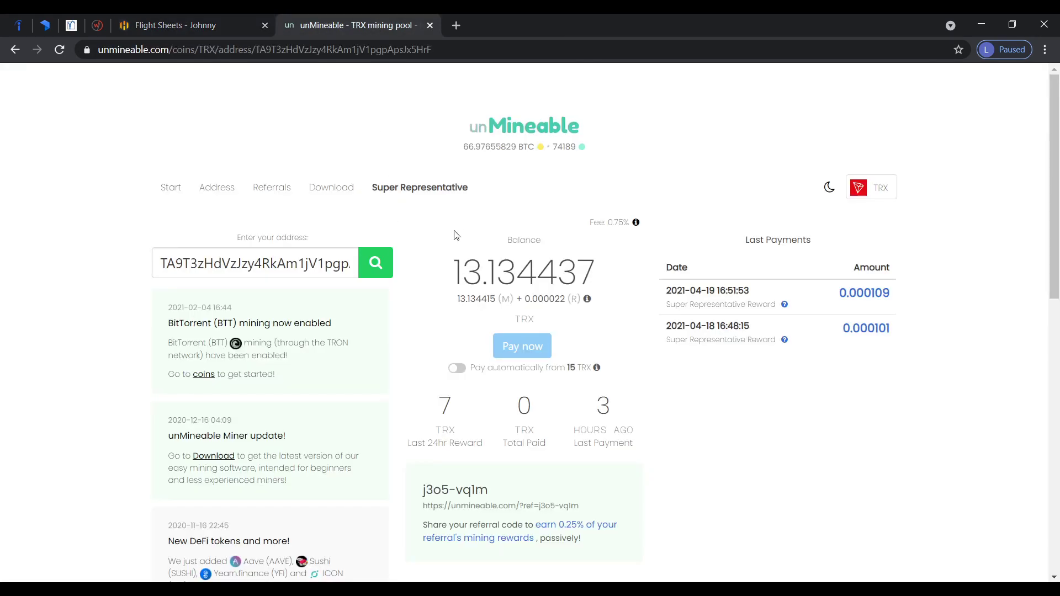
- On unMineable's TRX start page, show the KawPow option and select kp.unmineable.com:3333
click(171, 188)
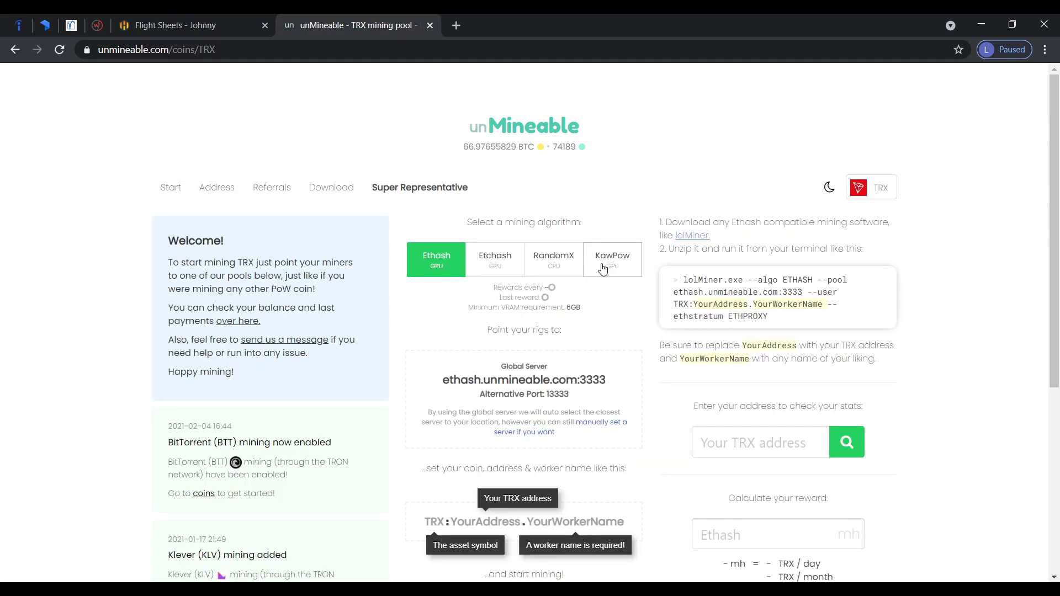
click(239, 23)
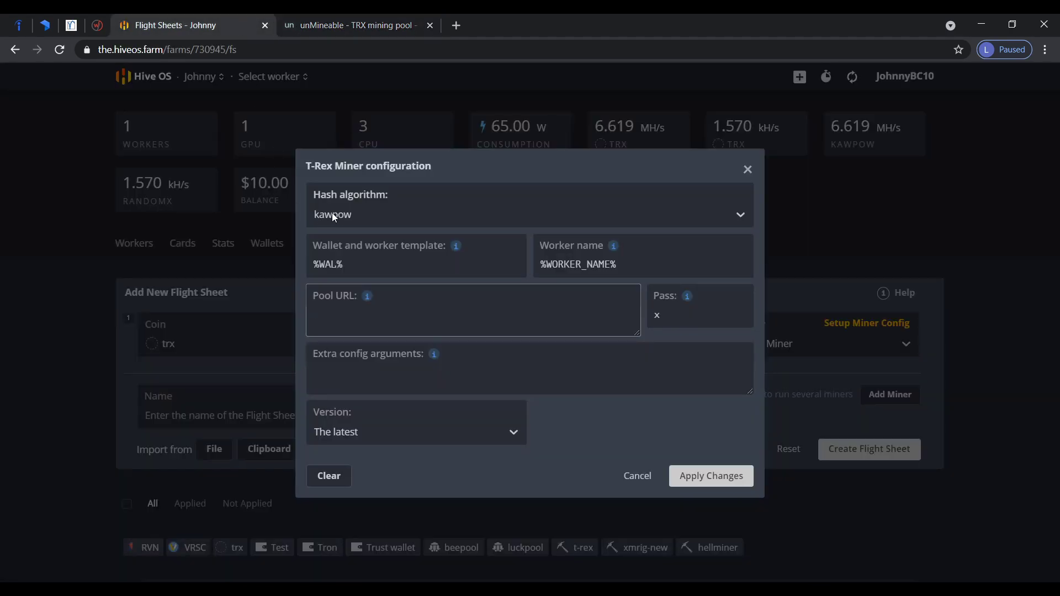
click(333, 26)
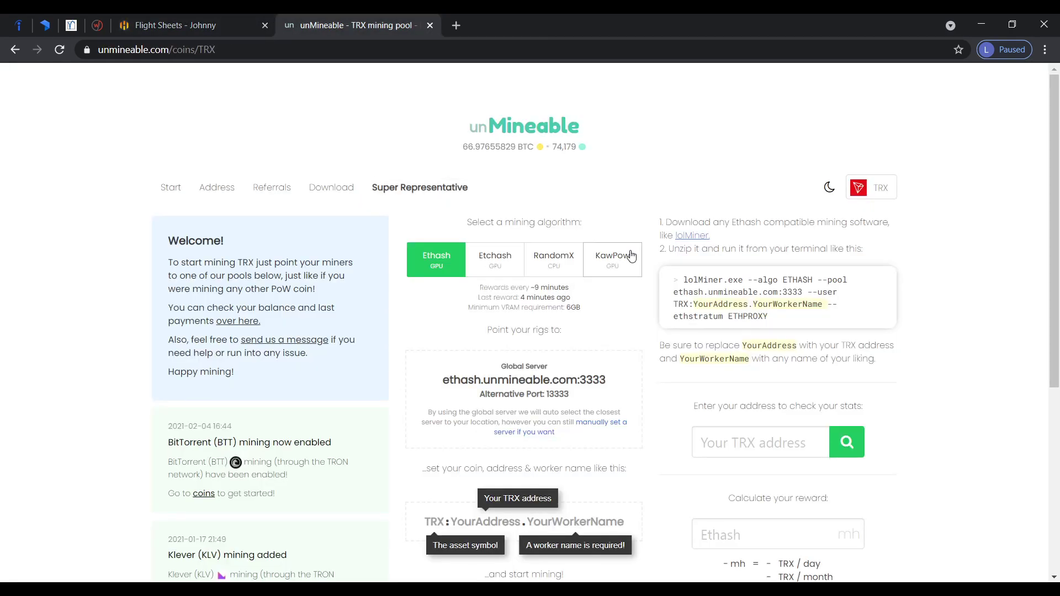
click(428, 263)
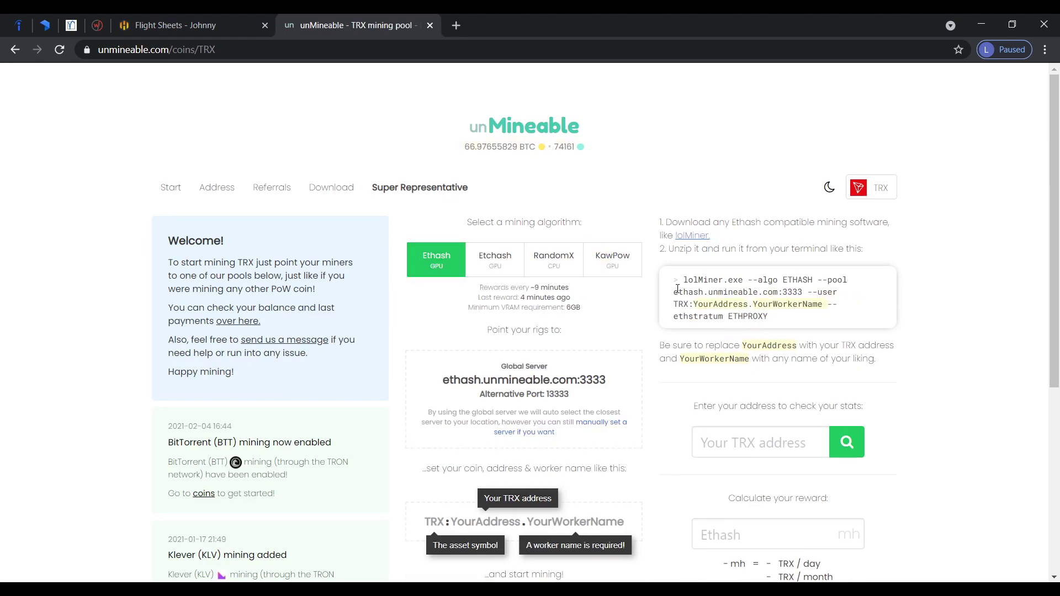
click(619, 263)
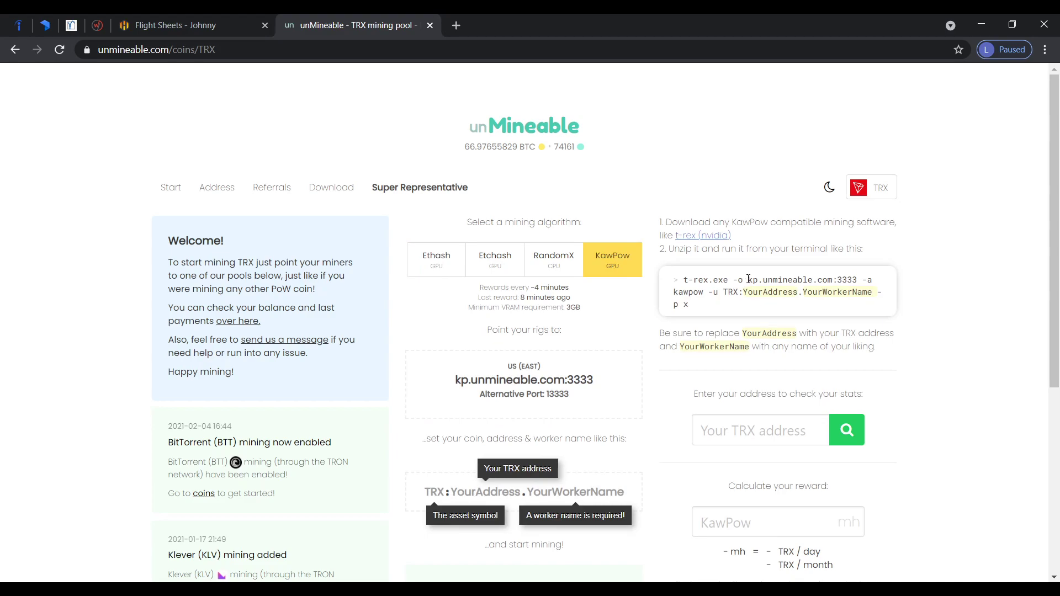
drag(748, 280, 858, 279)
key(ctrl+c)
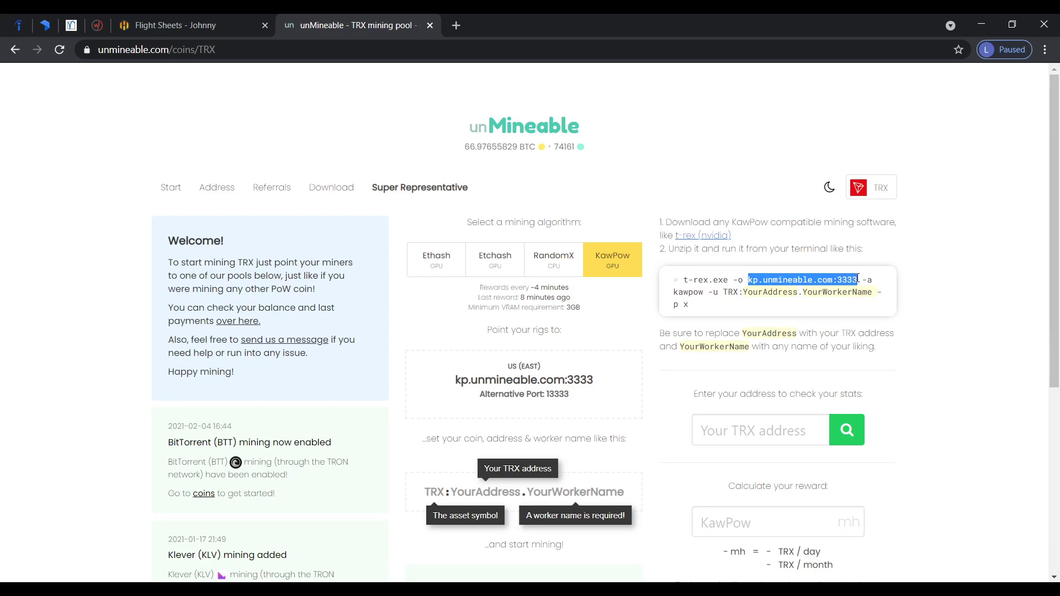
- Paste kp.unmineable.com:3333 as the T-Rex Pool URL and apply the configuration
click(229, 20)
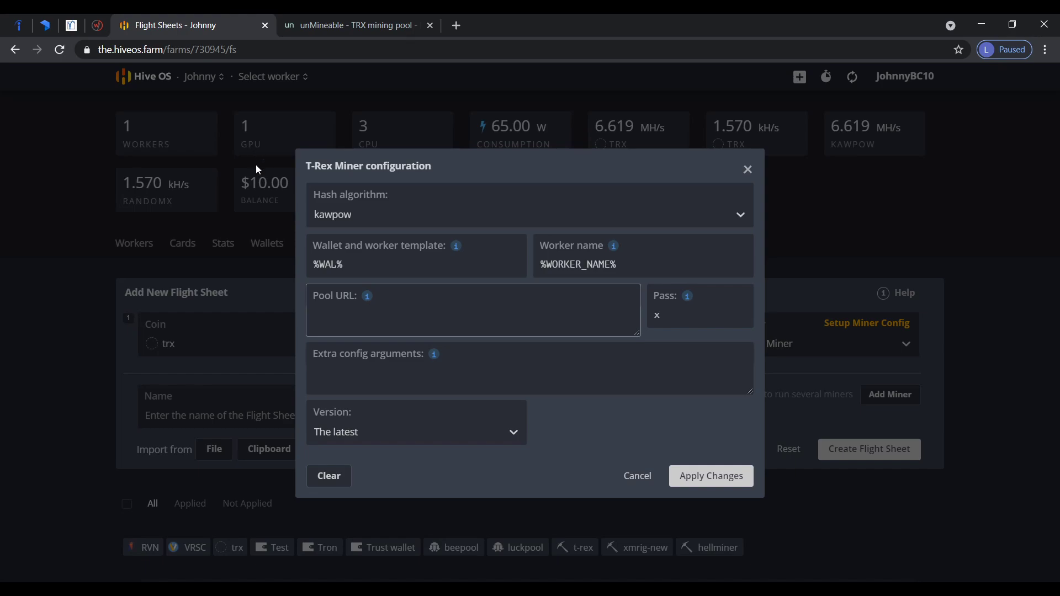
click(329, 312)
key(ctrl+v)
click(685, 475)
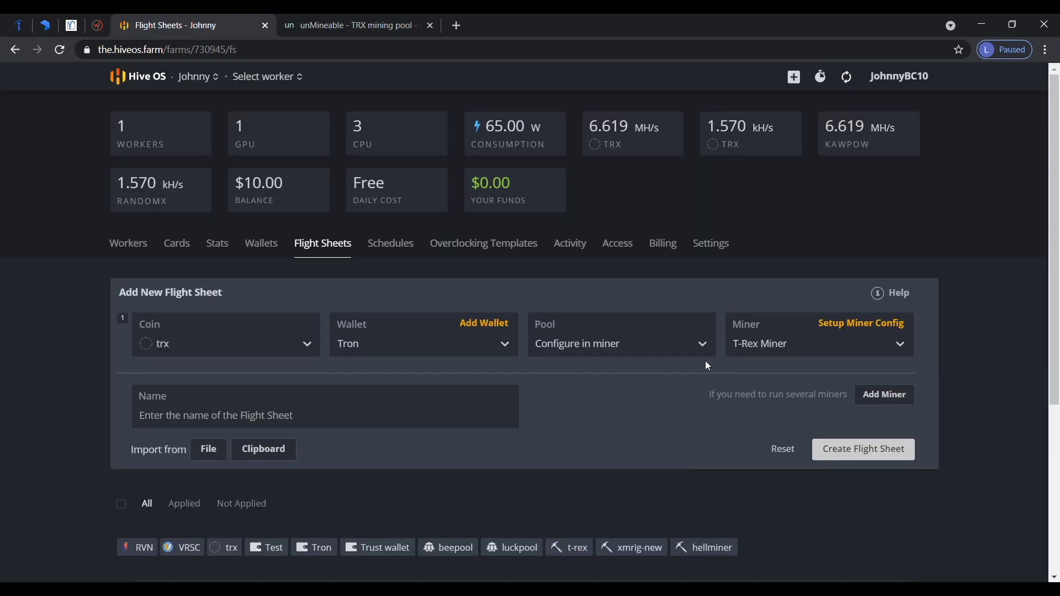
- Add a second miner row with coin trx, wallet Tron and pool Configure in miner
click(873, 397)
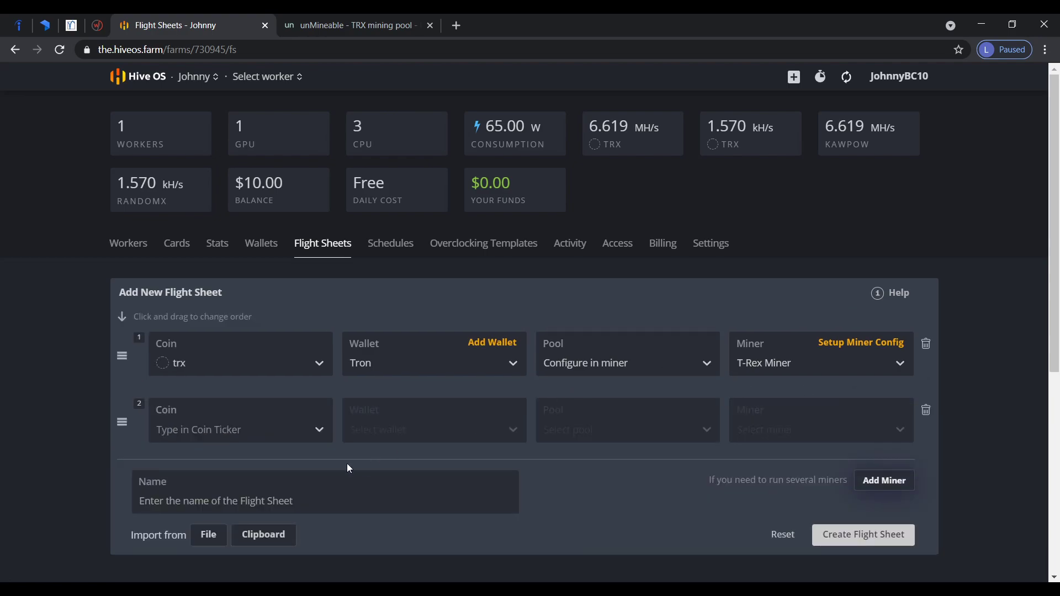
click(253, 424)
click(235, 413)
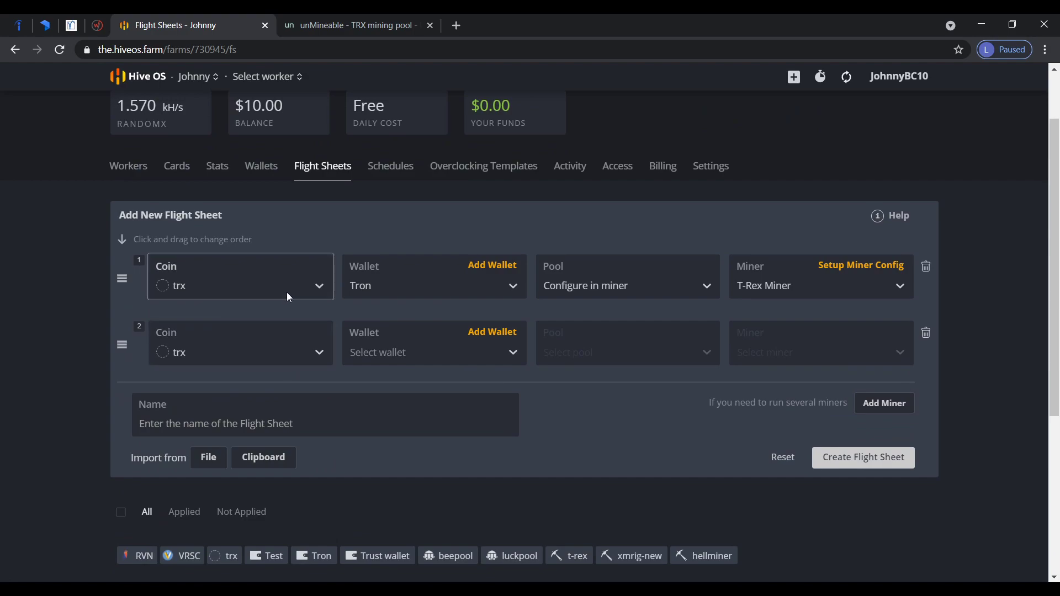
click(407, 357)
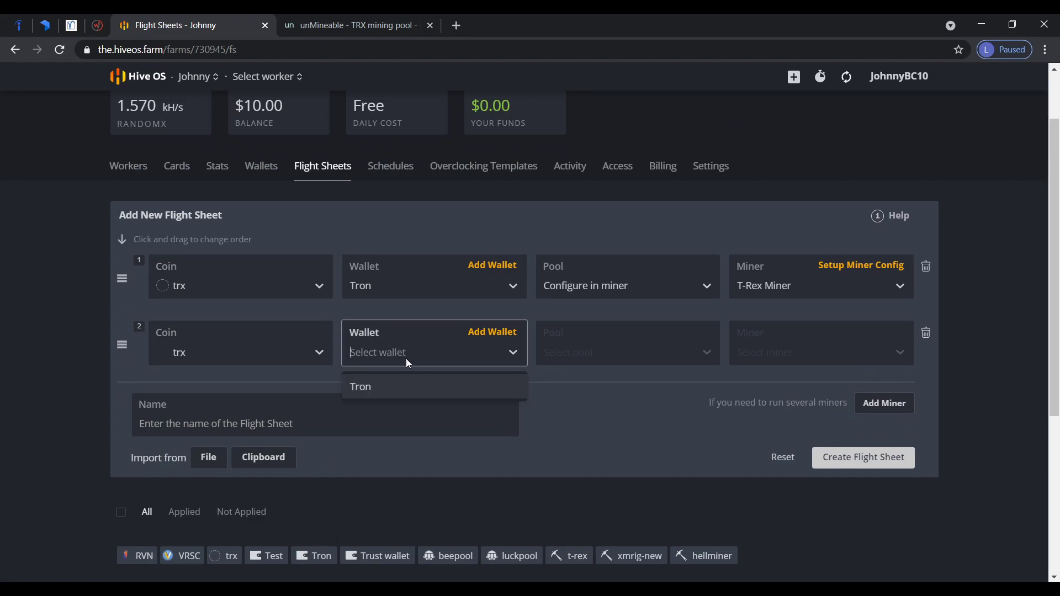
click(395, 386)
click(565, 352)
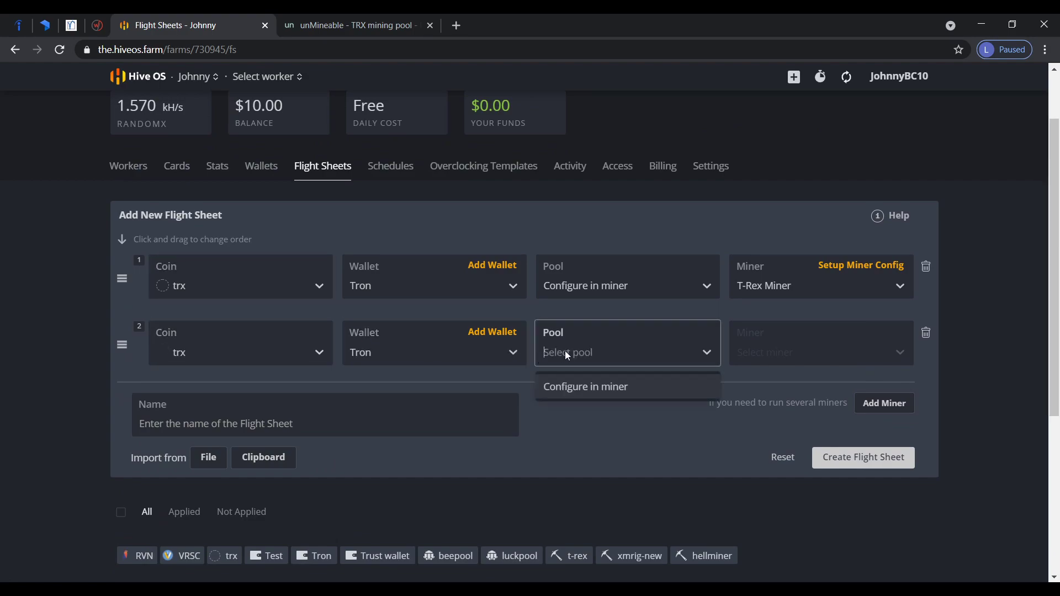
click(565, 386)
click(758, 343)
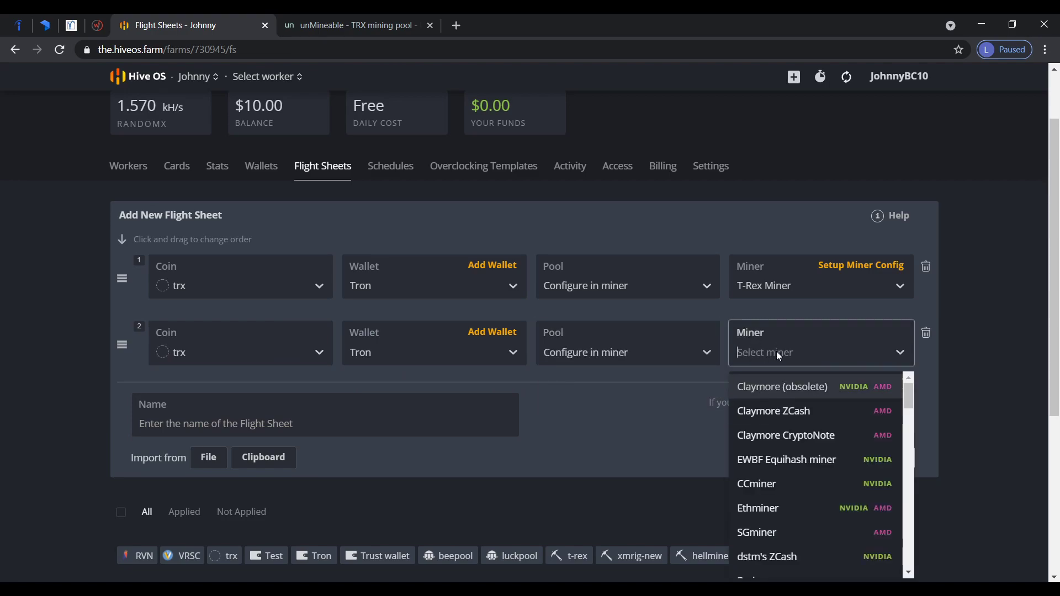
- Show unMineable's RandomX server rx.unmineable.com:3333 and xmrig command, then return to the flight sheet
click(372, 22)
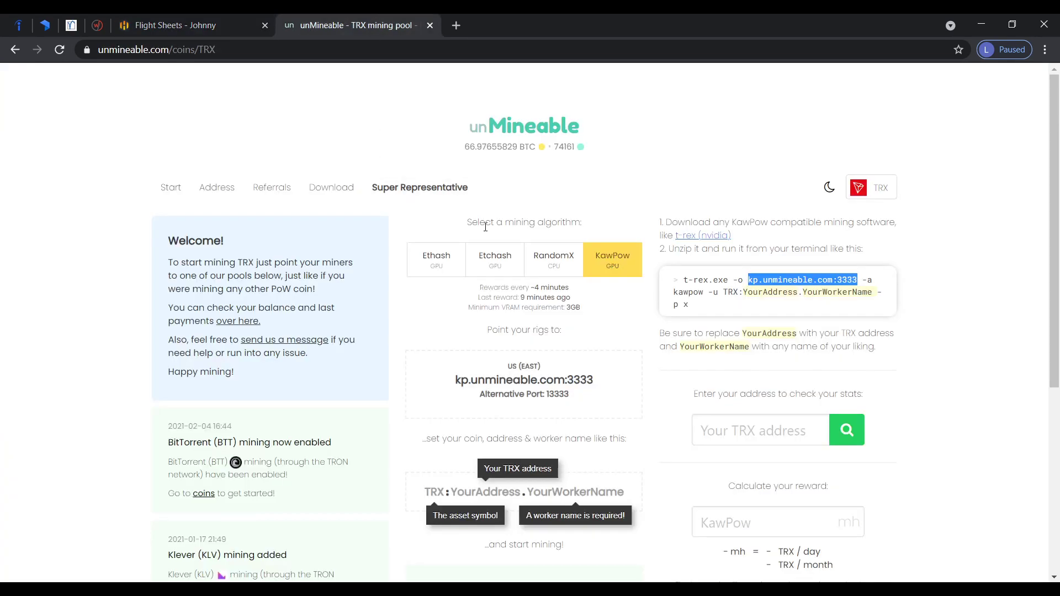
click(557, 264)
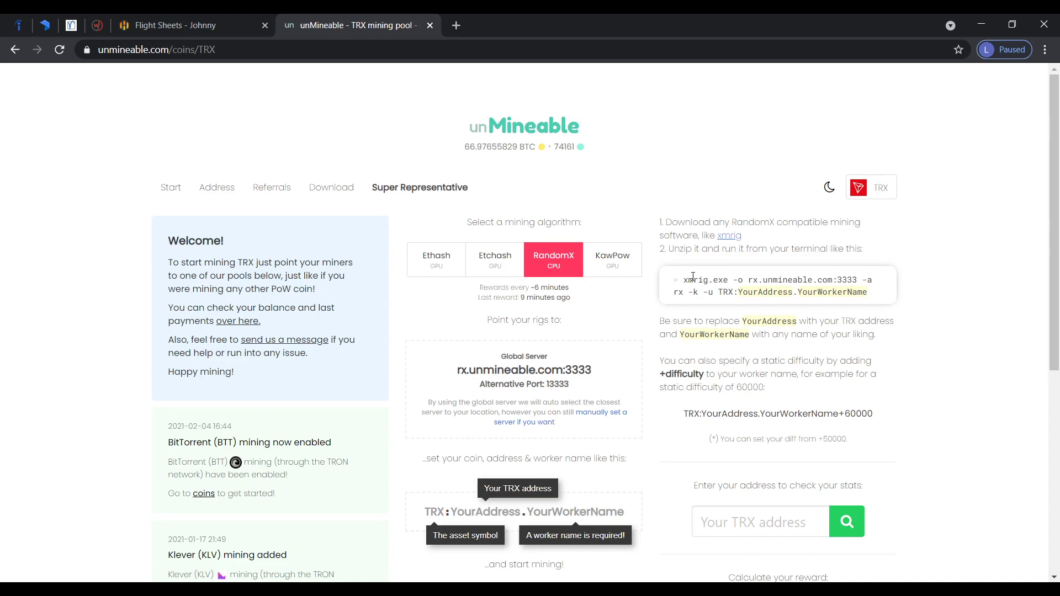
click(173, 24)
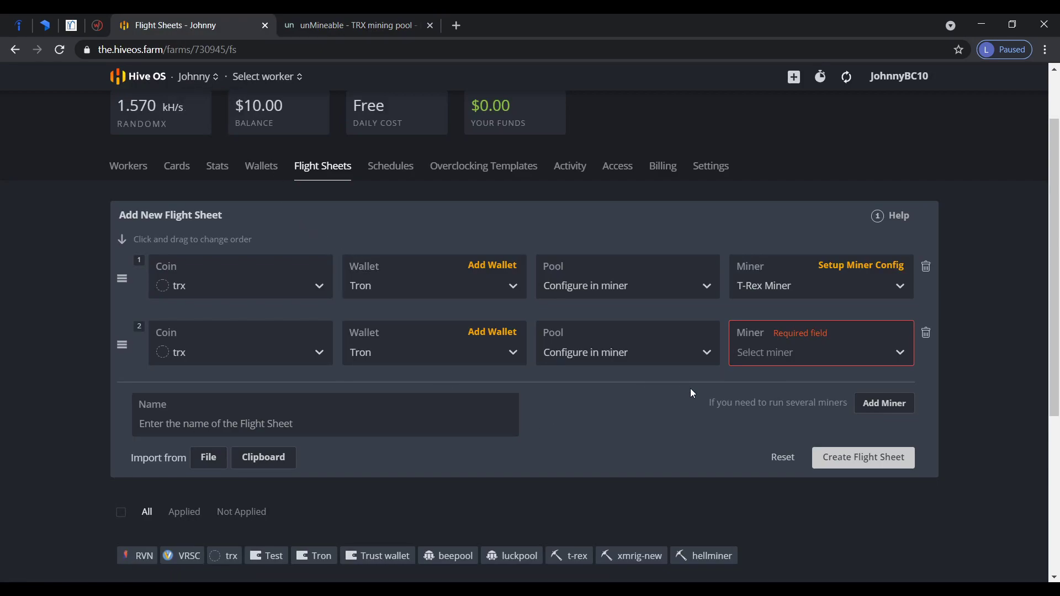
- Filter the second row's miner list with 'xmrig' and choose XMRig (new)
click(793, 352)
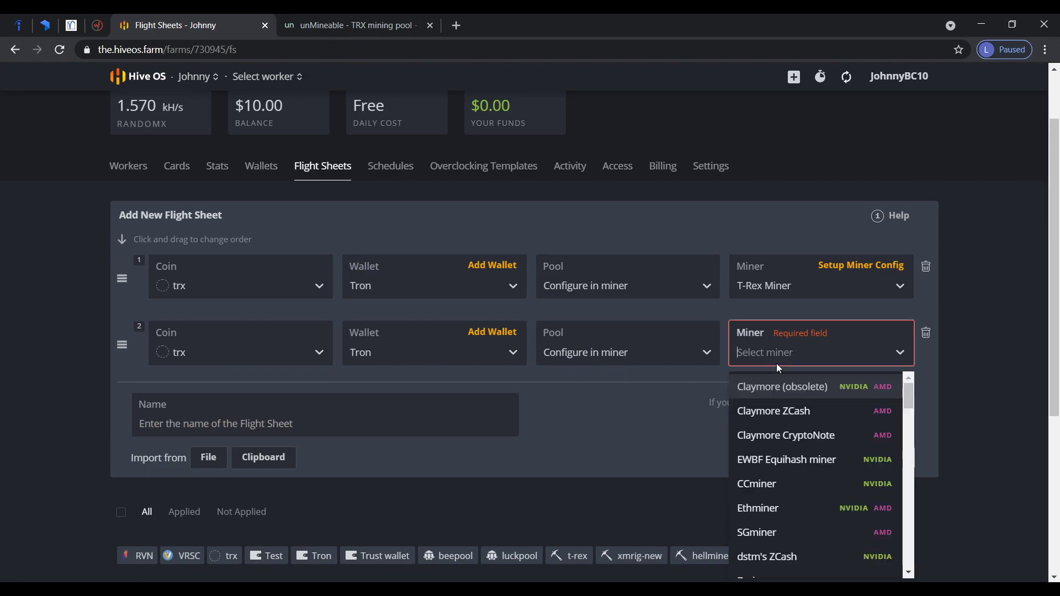
scroll(760, 485, down, 1)
scroll(762, 487, down, 3)
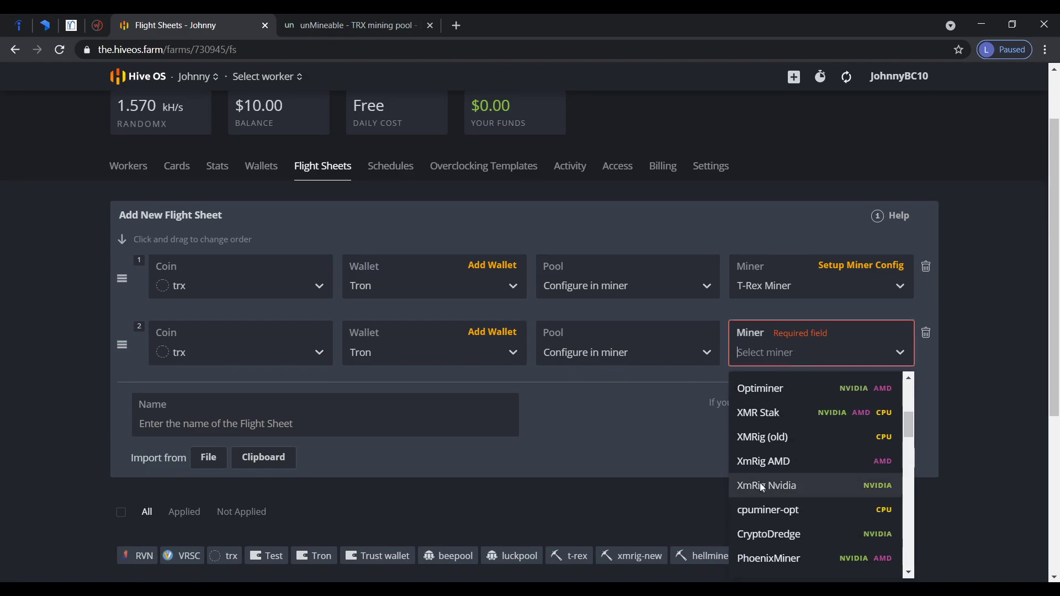
scroll(762, 487, down, 2)
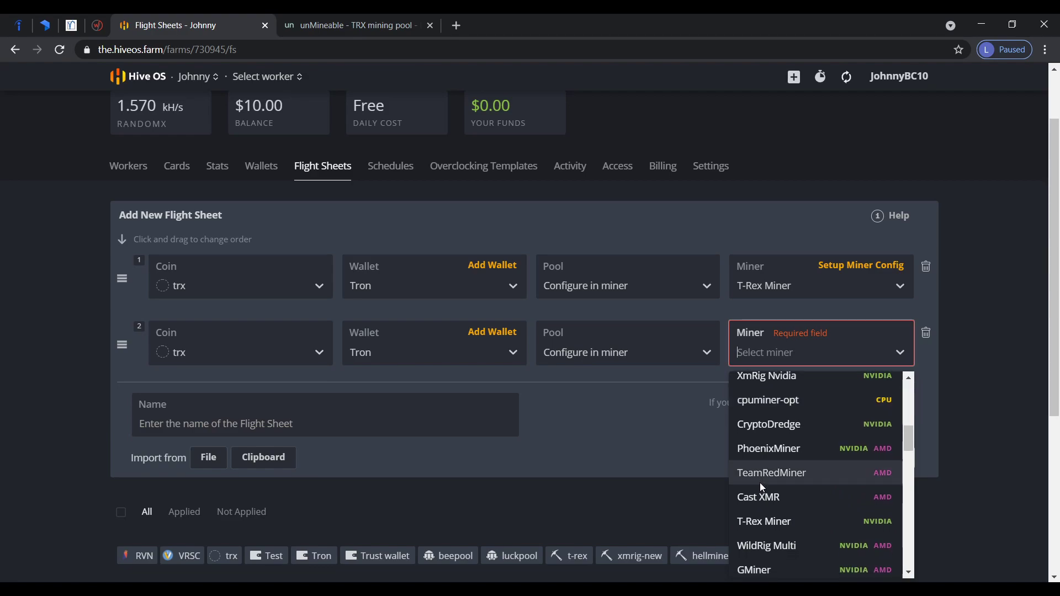
text(xmrig)
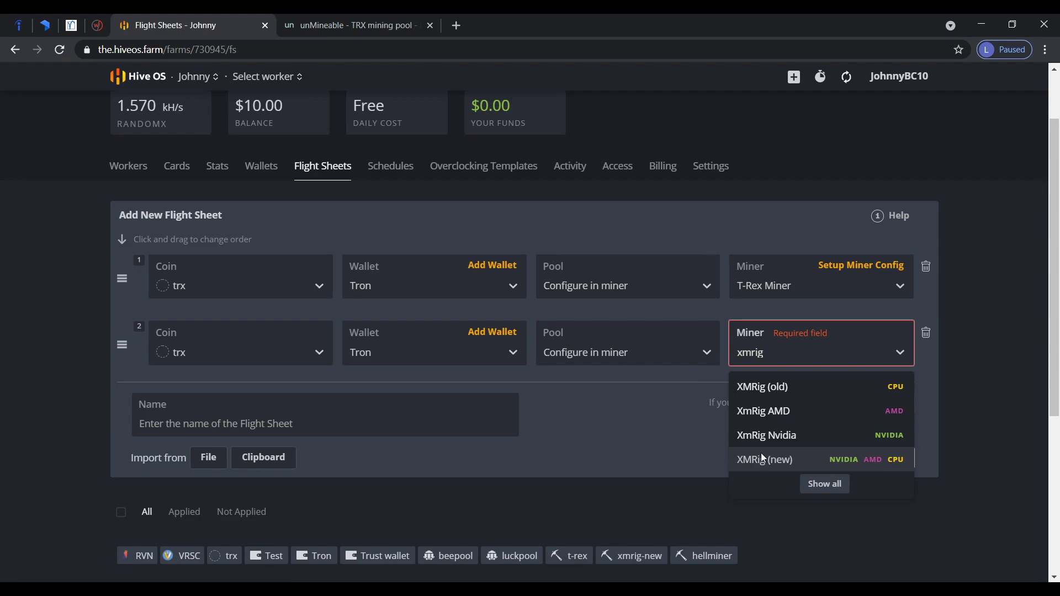
click(763, 458)
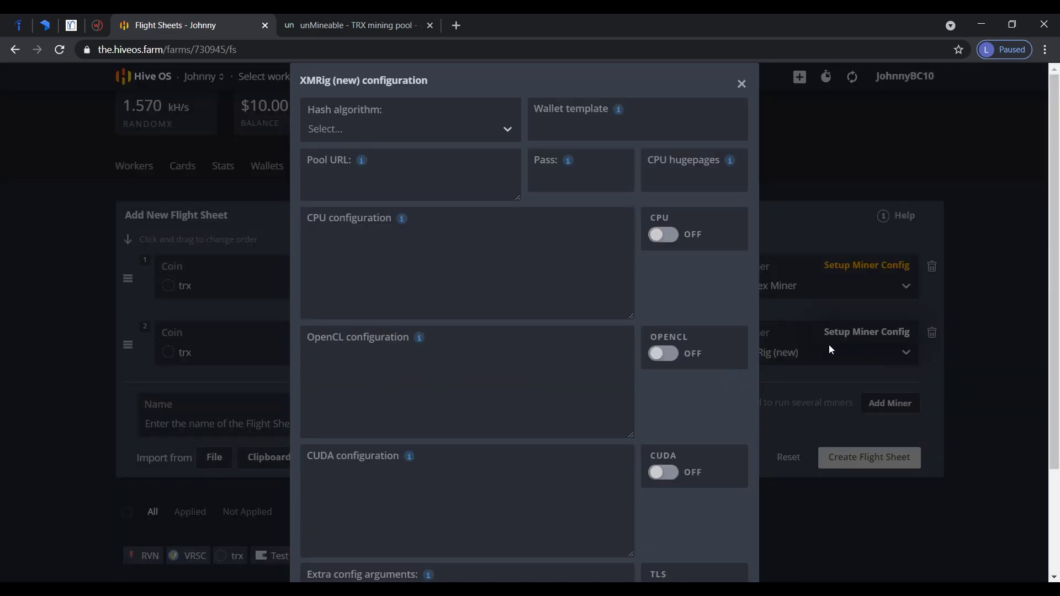
- Set XMRig's hash algorithm to RandomX (XMR) and wallet template to %WAL%.%WORKER_NAME%
click(425, 128)
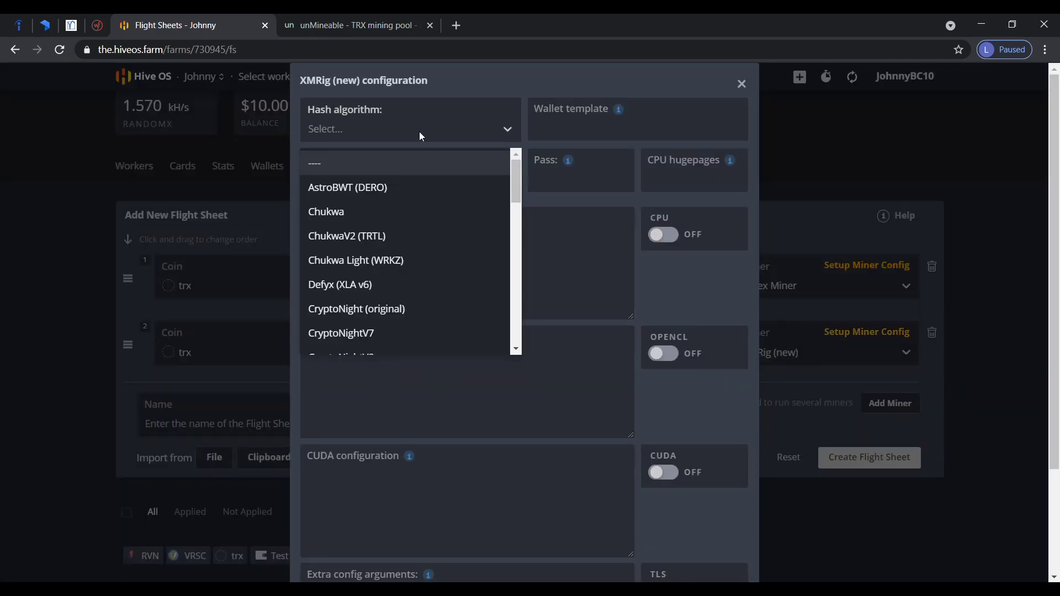
text(rand)
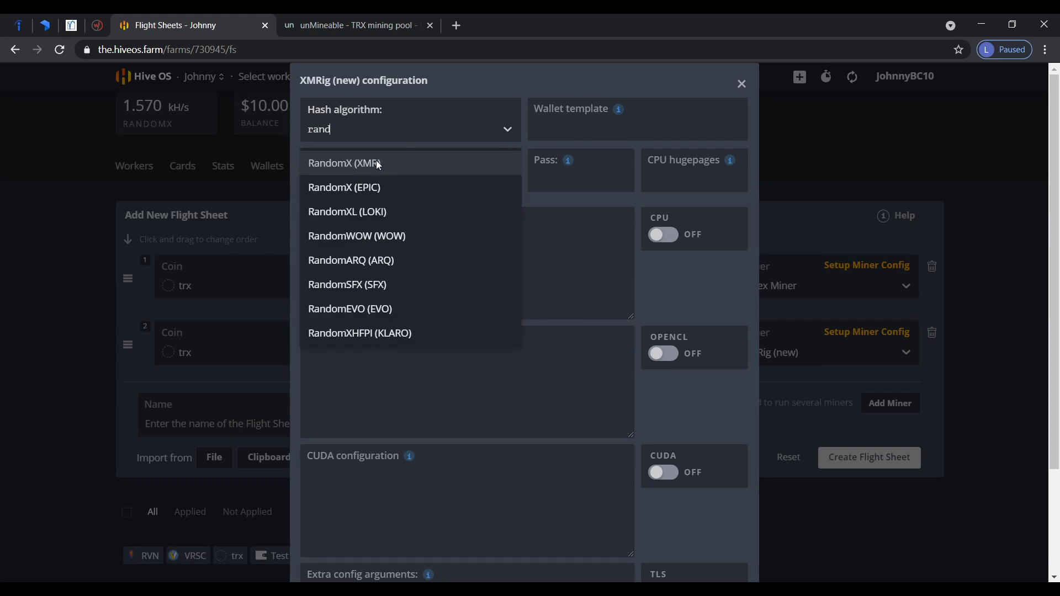
click(382, 165)
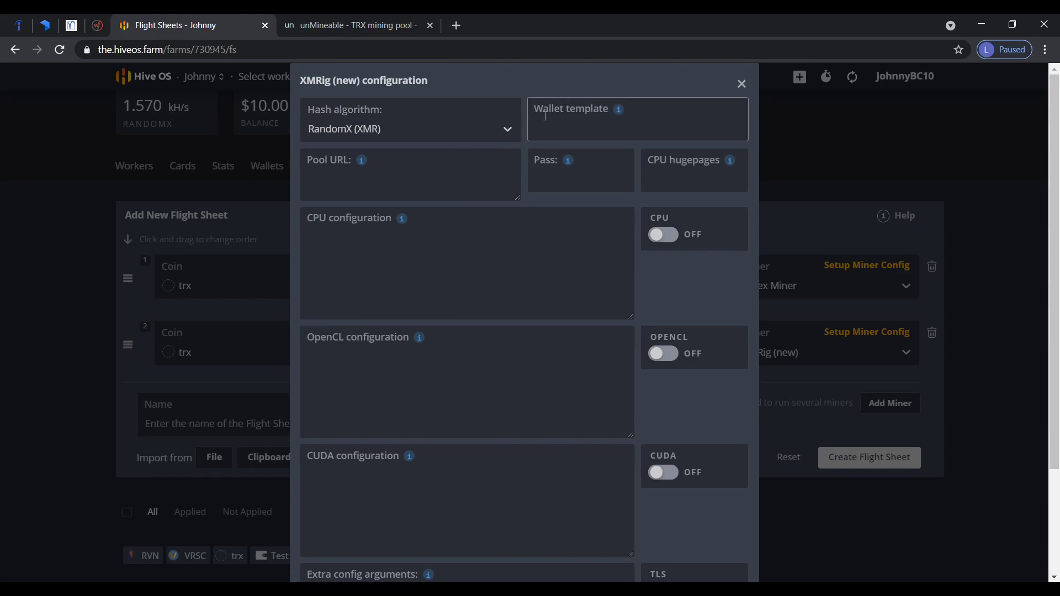
mouse_move(619, 113)
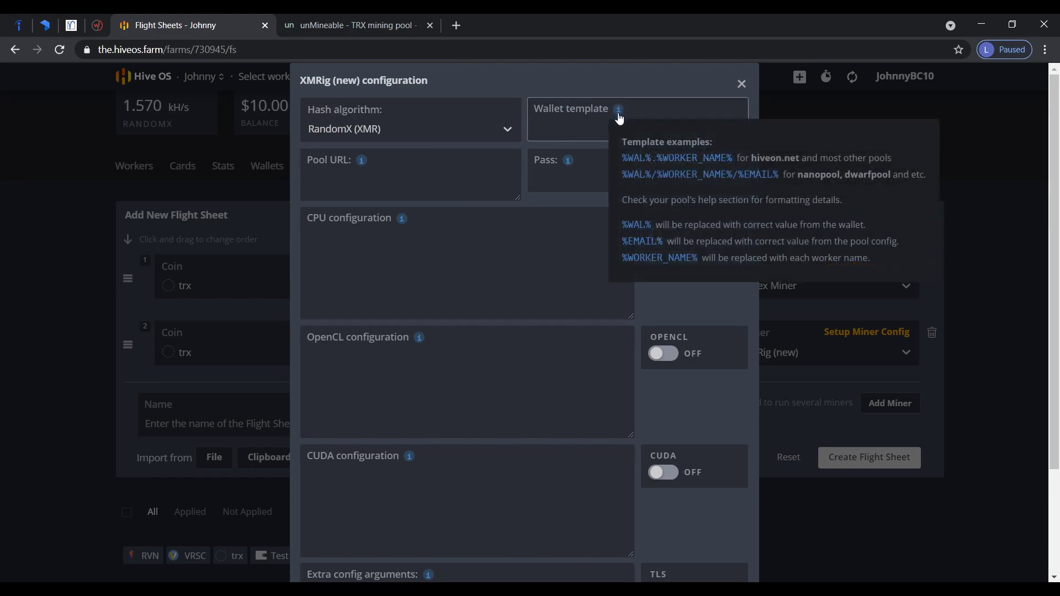
click(645, 157)
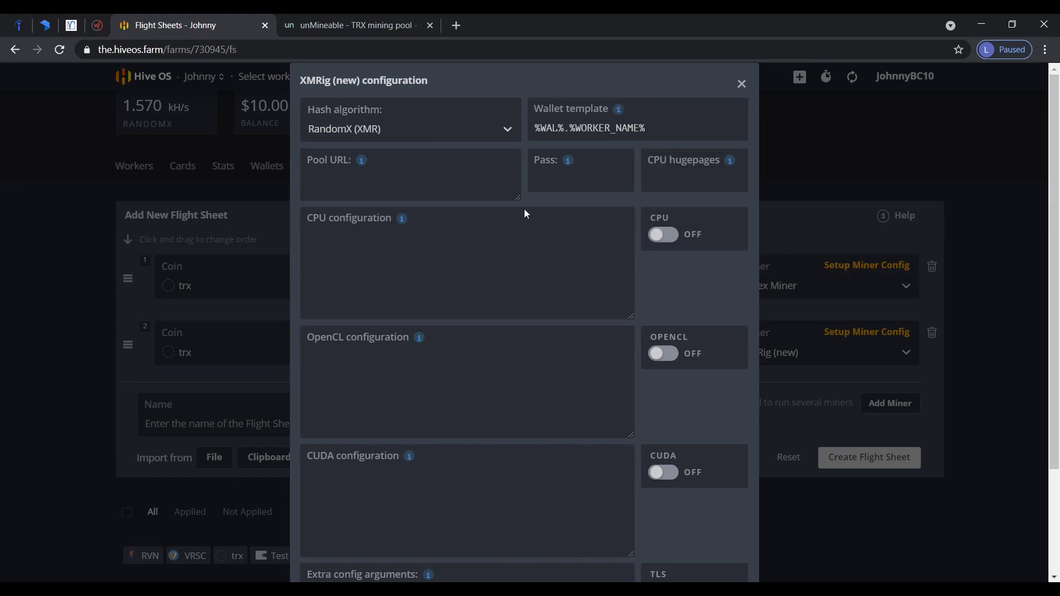
click(412, 186)
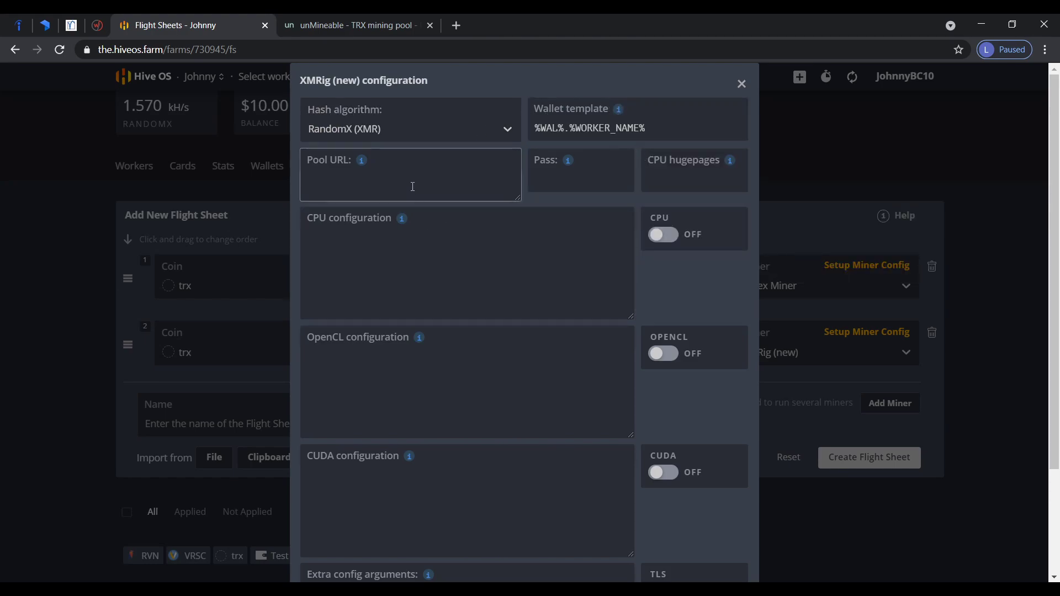
- Select rx.unmineable.com:3333 from the xmrig command on the unMineable TRX page
click(347, 24)
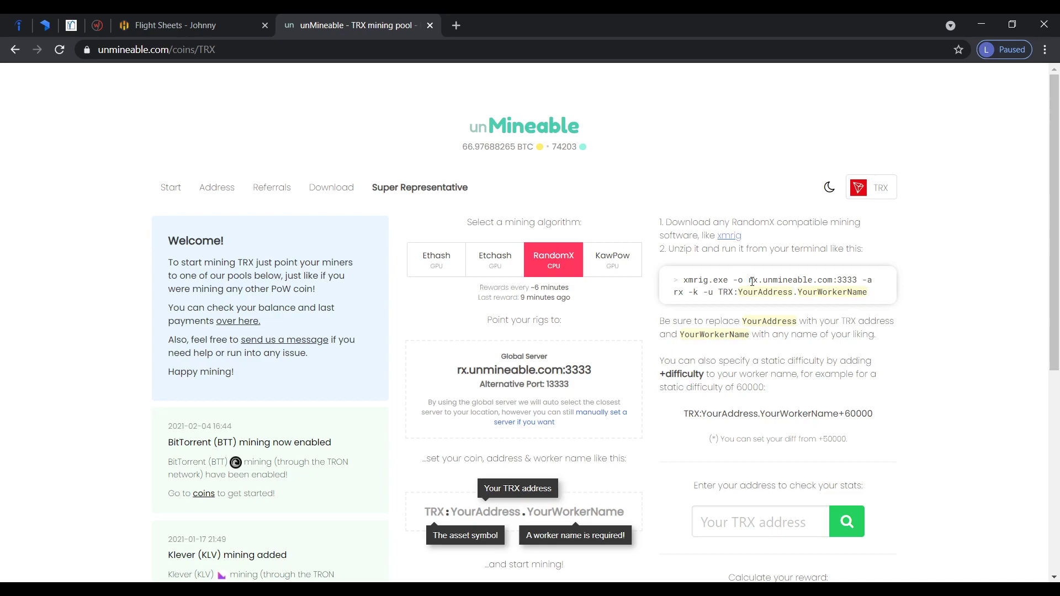
drag(749, 281, 859, 280)
key(ctrl+c)
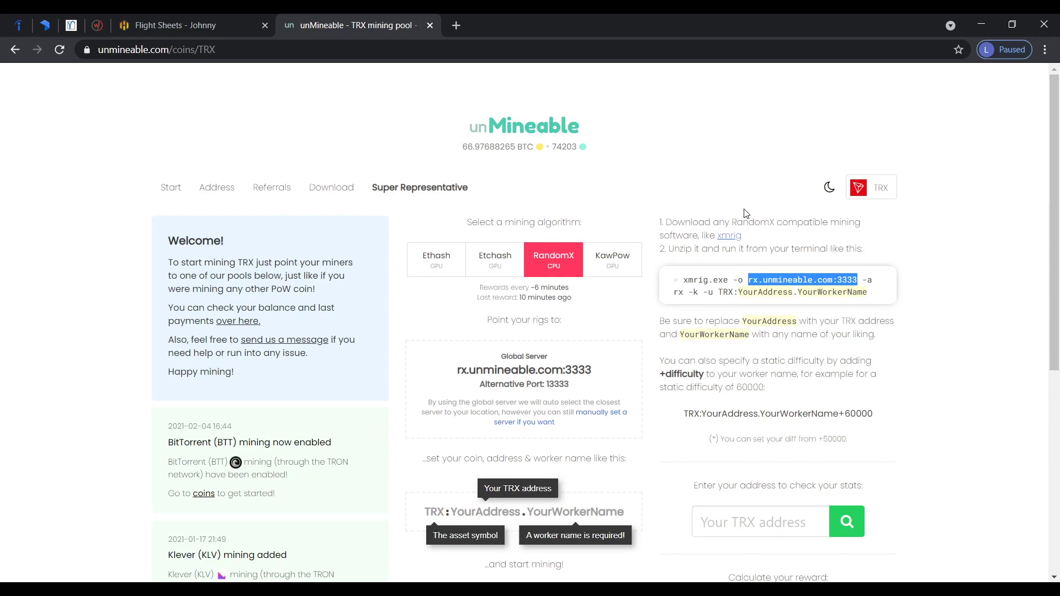
- Give XMRig pool rx.unmineable.com:3333, pass x and CPU mining ON, then apply
click(214, 19)
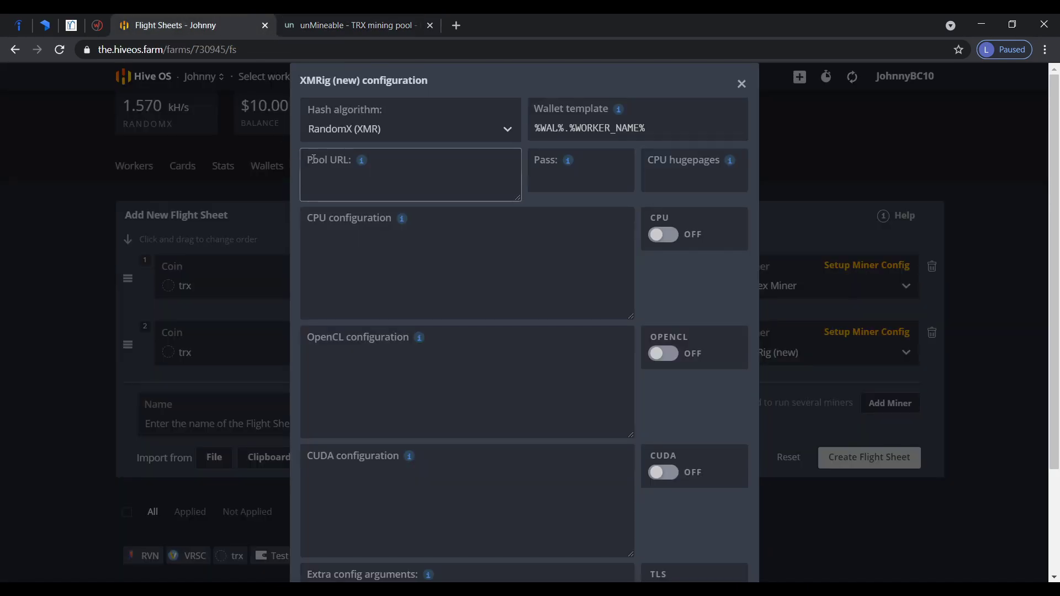
key(ctrl+v)
click(557, 177)
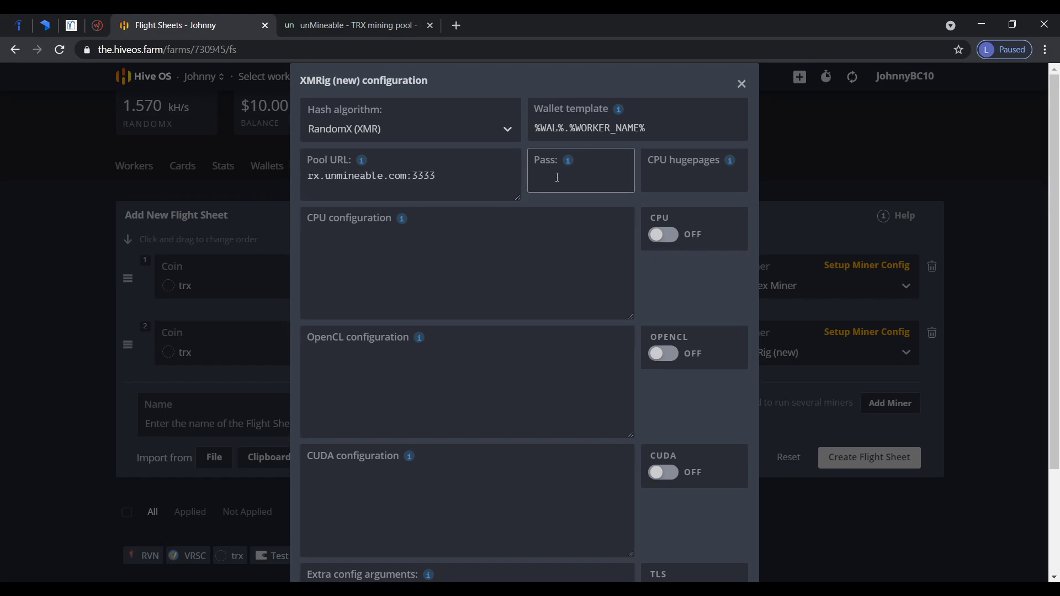
click(665, 243)
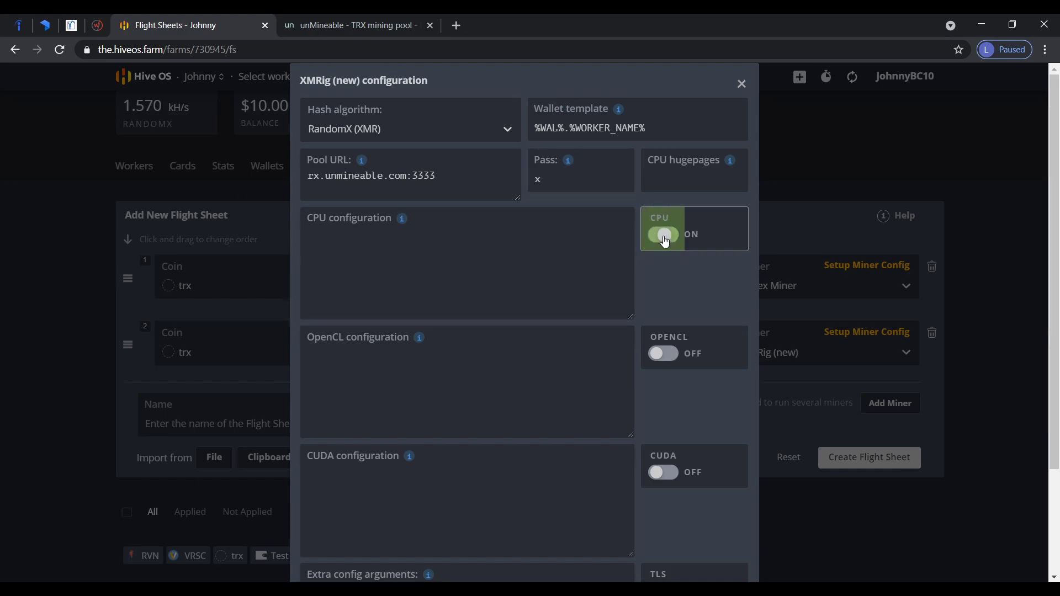
scroll(660, 288, down, 3)
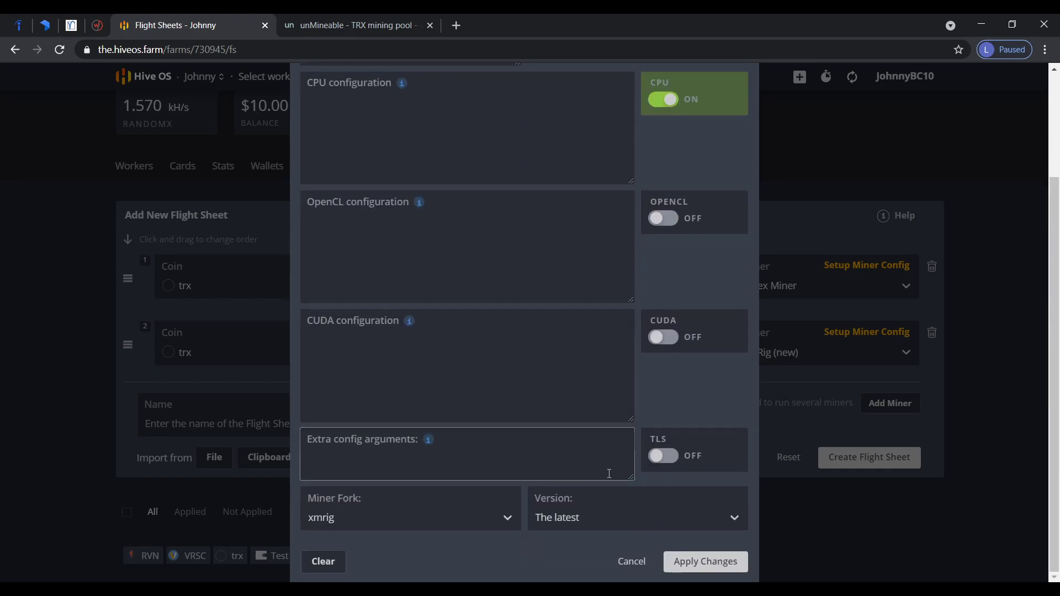
click(716, 561)
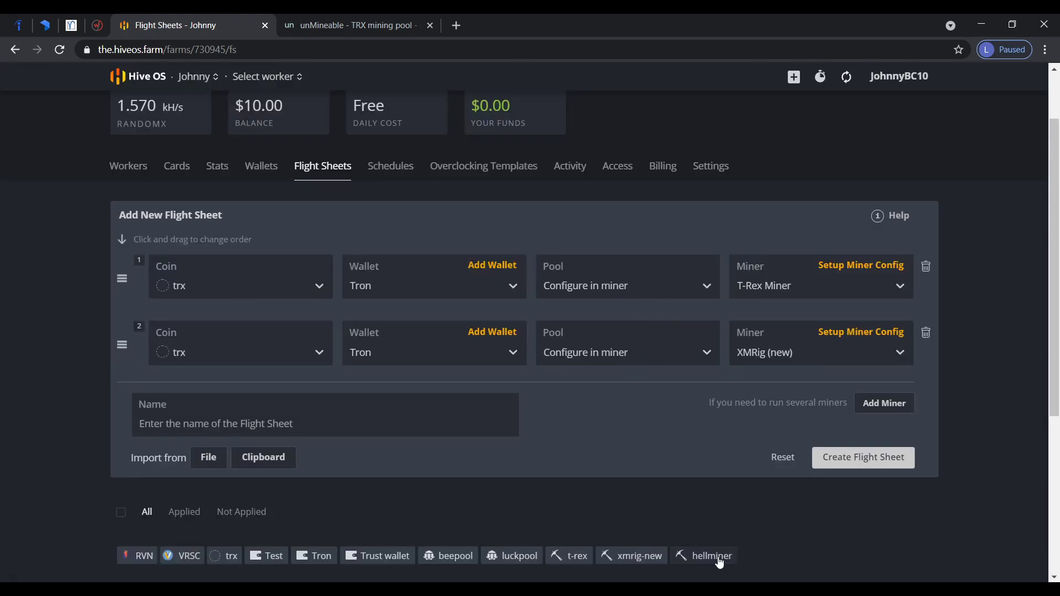
- Name the T-Rex plus XMRig flight sheet 'trx miner' and create it
click(350, 407)
text(trx miner)
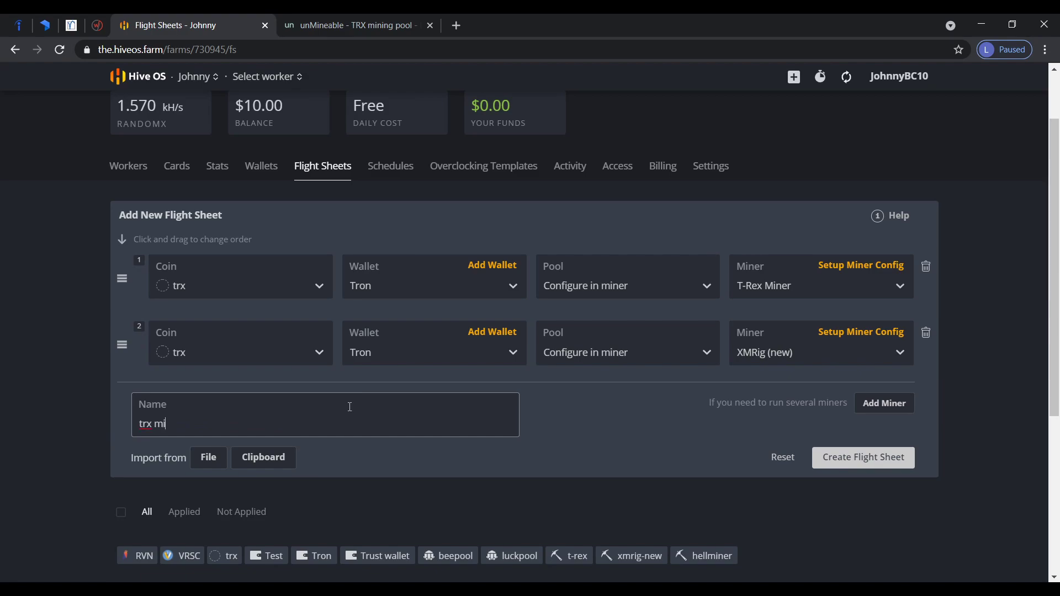
click(839, 458)
scroll(839, 458, down, 6)
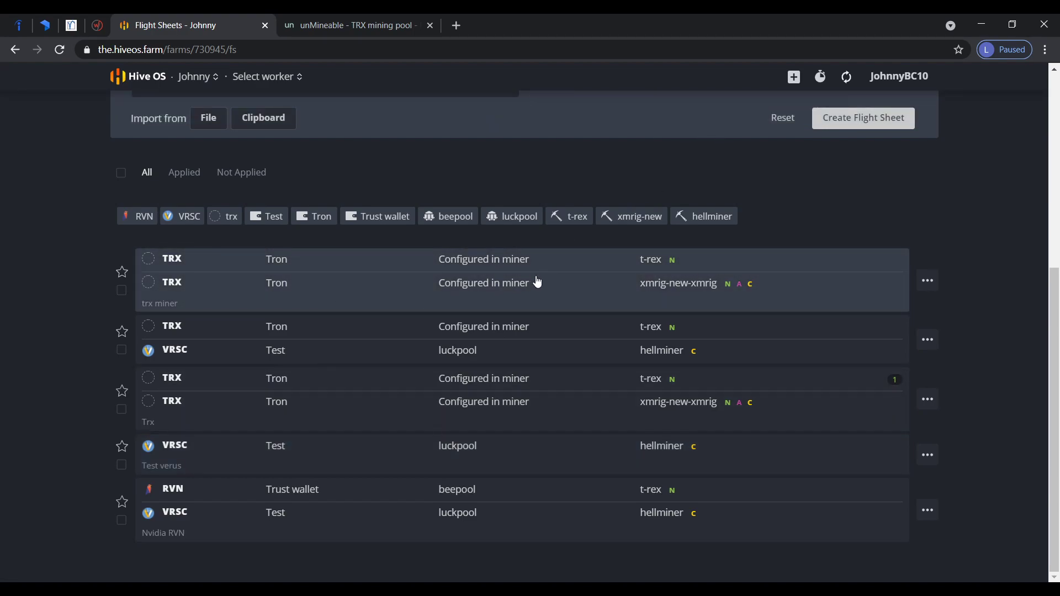
scroll(535, 280, up, 6)
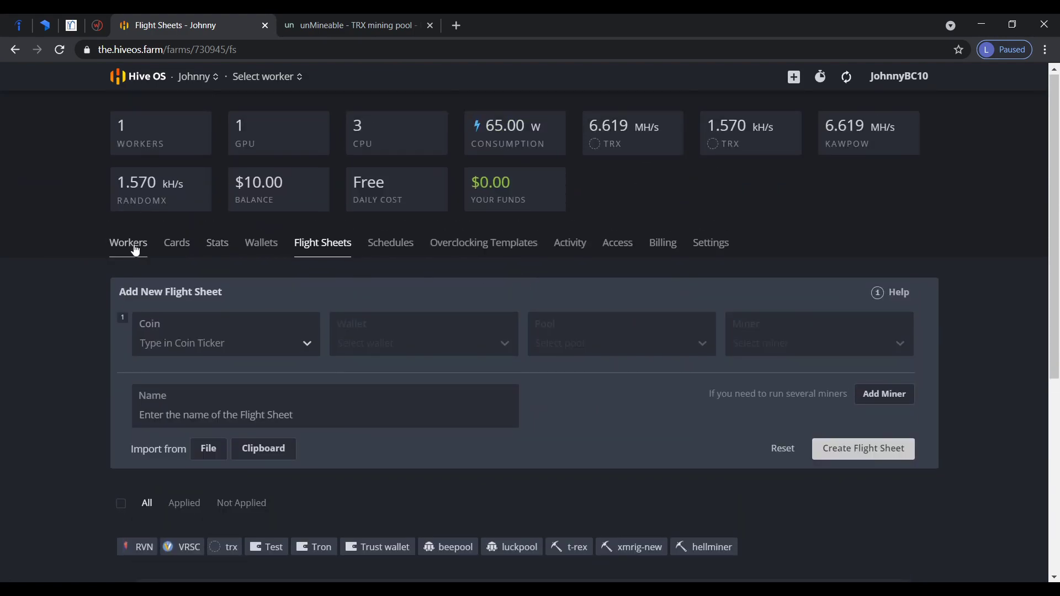
- Apply the 'trx miner' flight sheet to Rig1 from its Flight Sheet tab
click(135, 250)
click(151, 325)
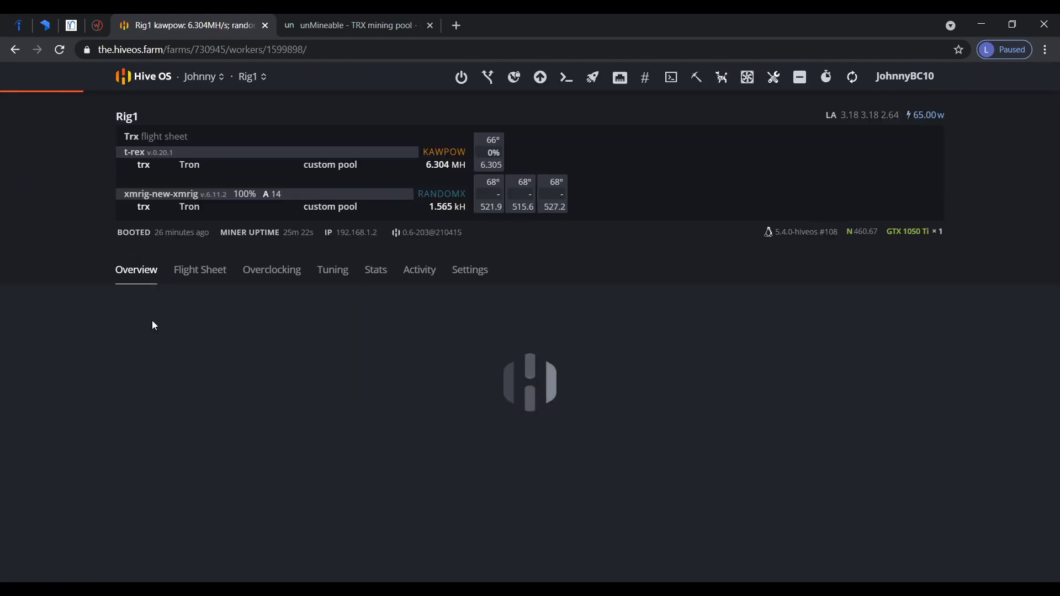
click(178, 270)
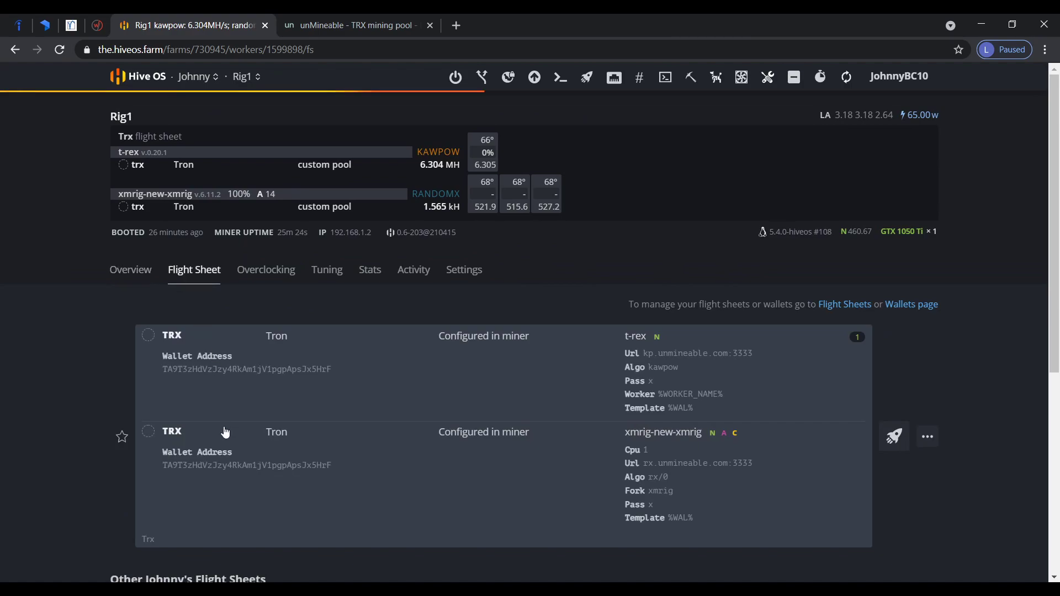
scroll(226, 432, down, 2)
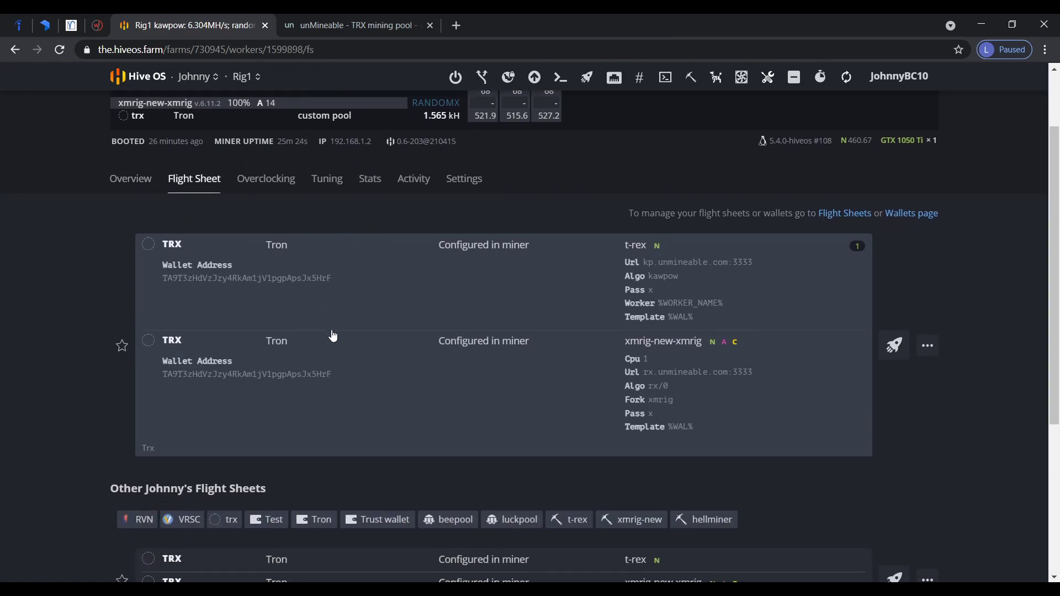
scroll(293, 338, down, 3)
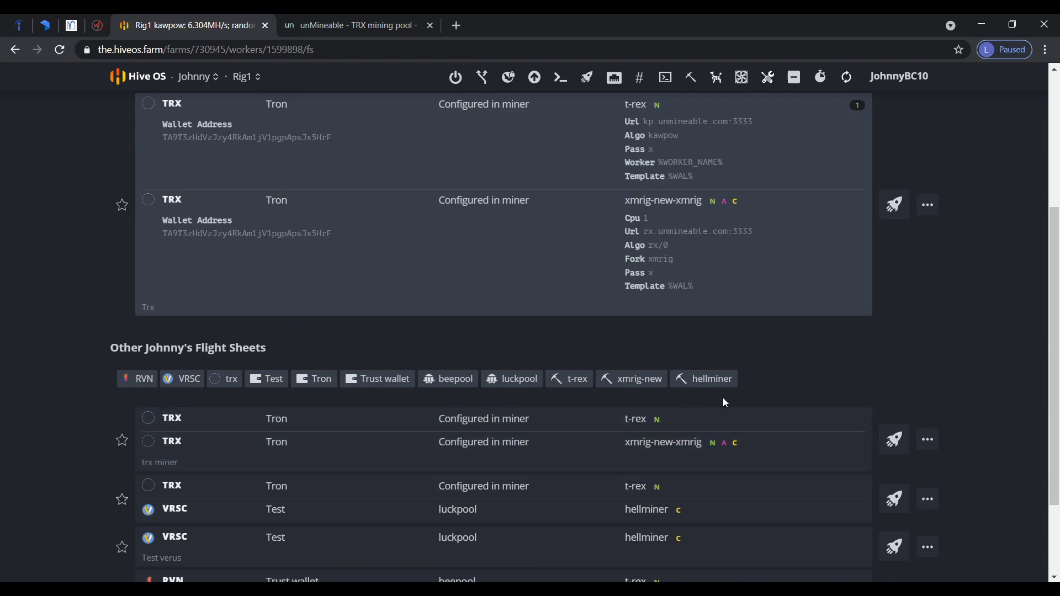
click(895, 444)
scroll(891, 318, up, 3)
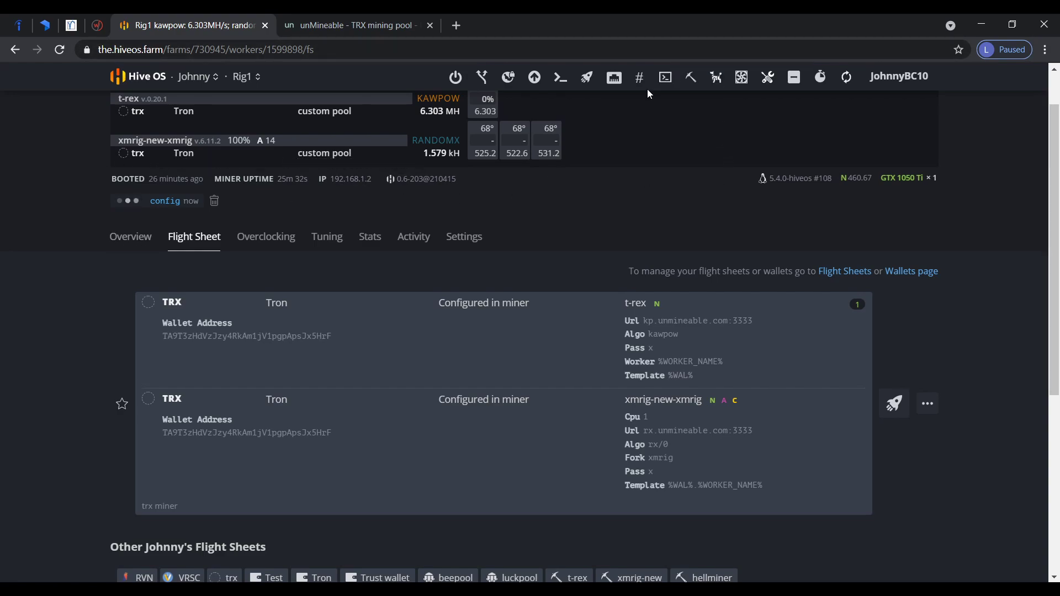
- Start a Hive Shell session on Rig1 via Remote Access and show its shell link
click(664, 90)
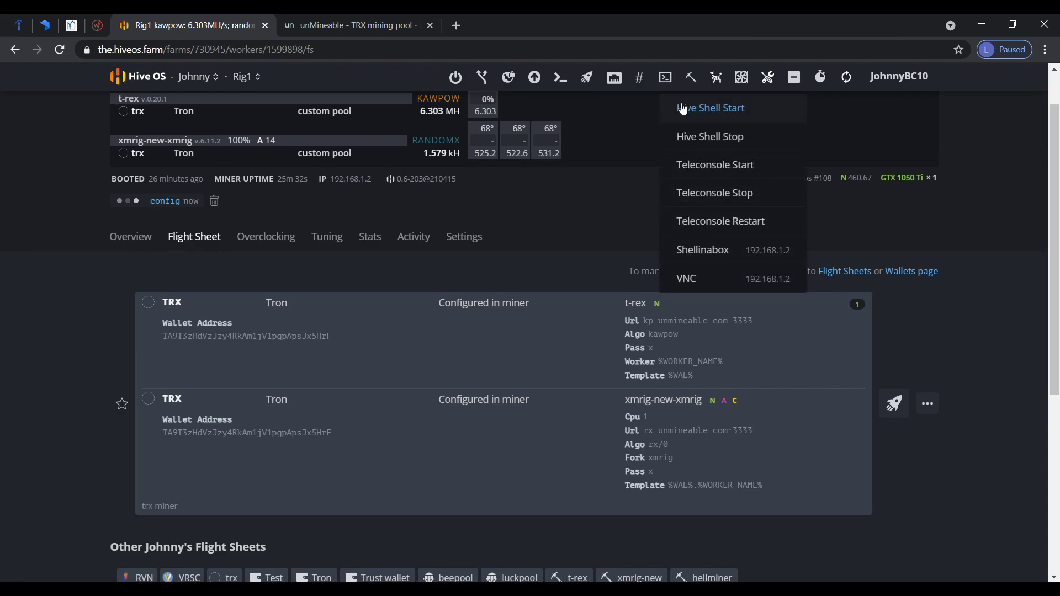
click(684, 109)
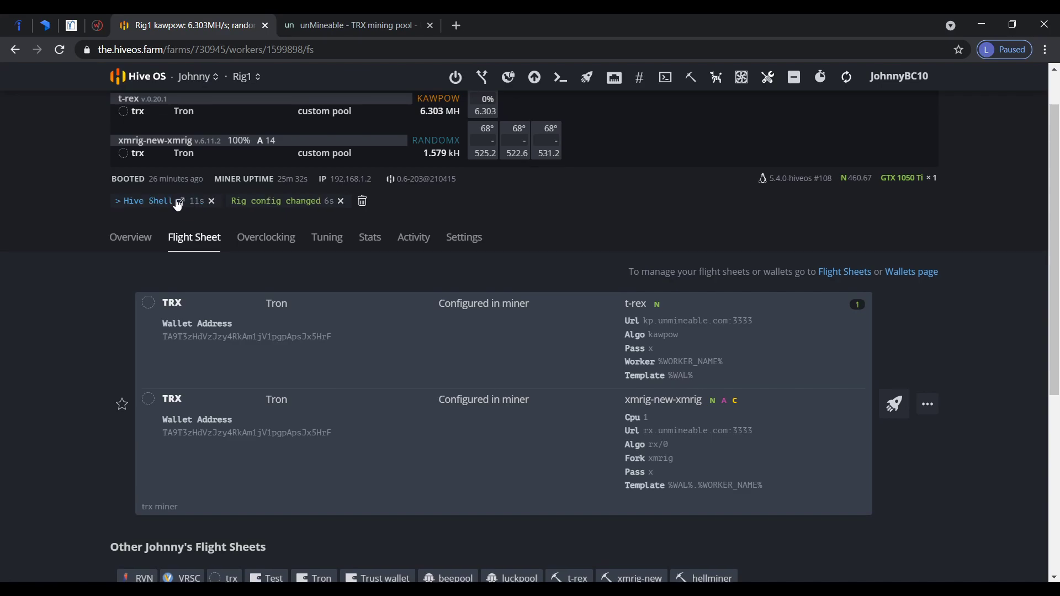
click(178, 203)
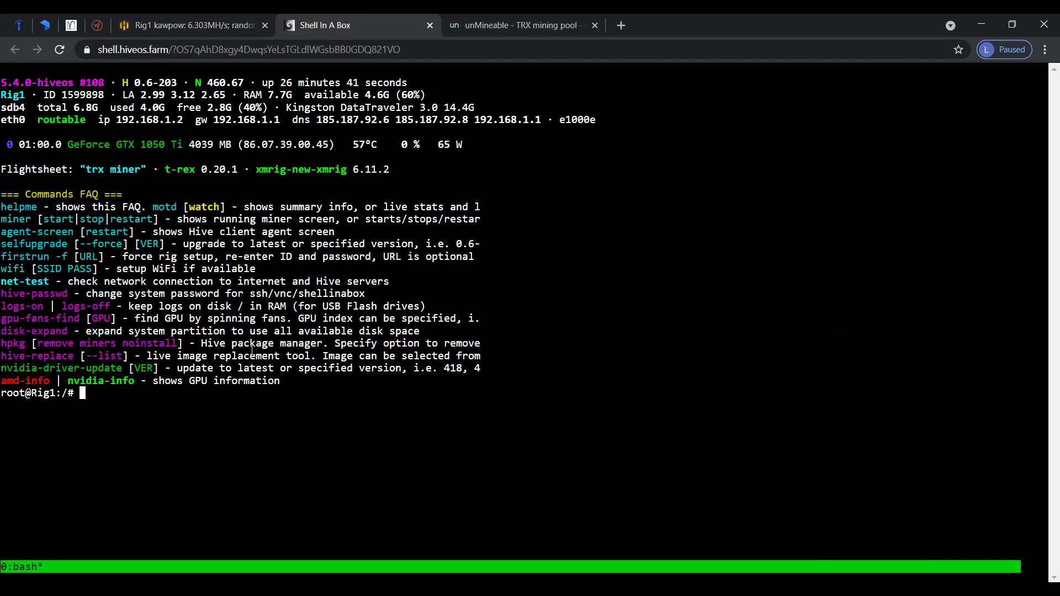
- Run 'miner' in the shell and switch between the xmrig-new and t-rex miner logs
text(miner)
key(Return)
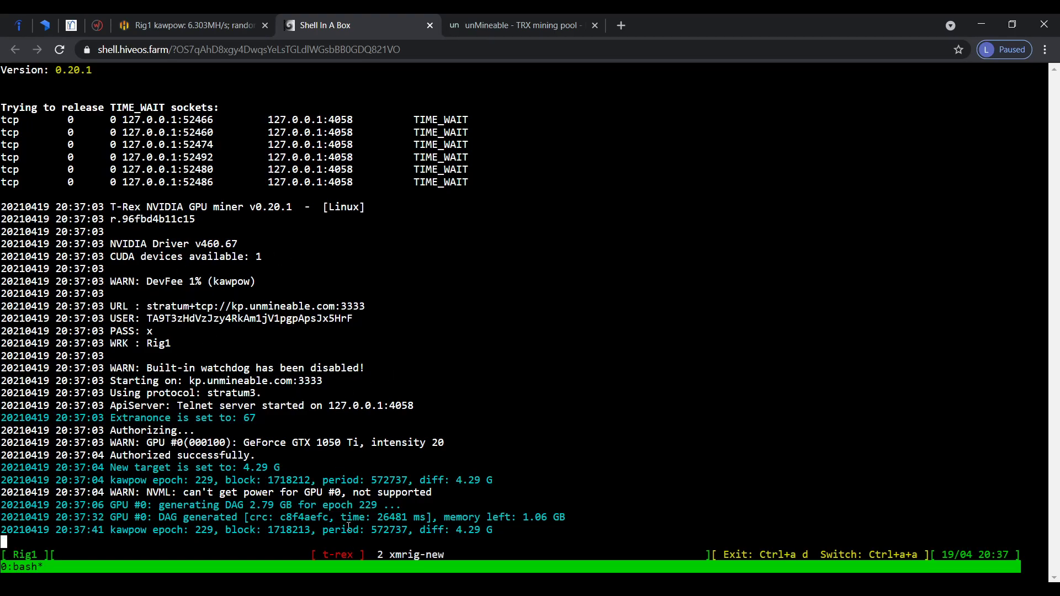
key(ctrl+a)
key(ctrl+a)
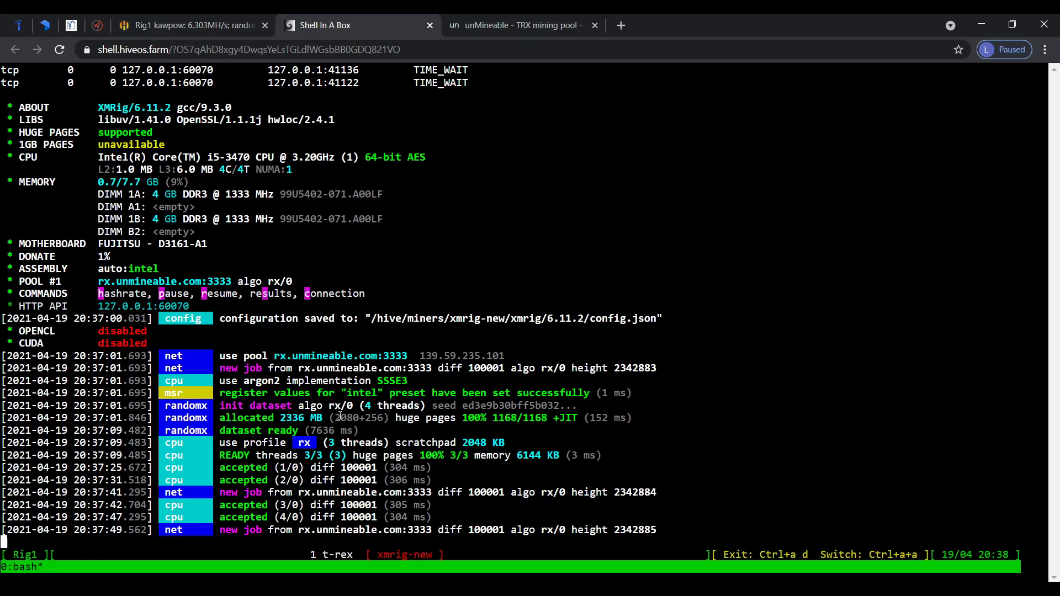
key(ctrl+a)
key(a)
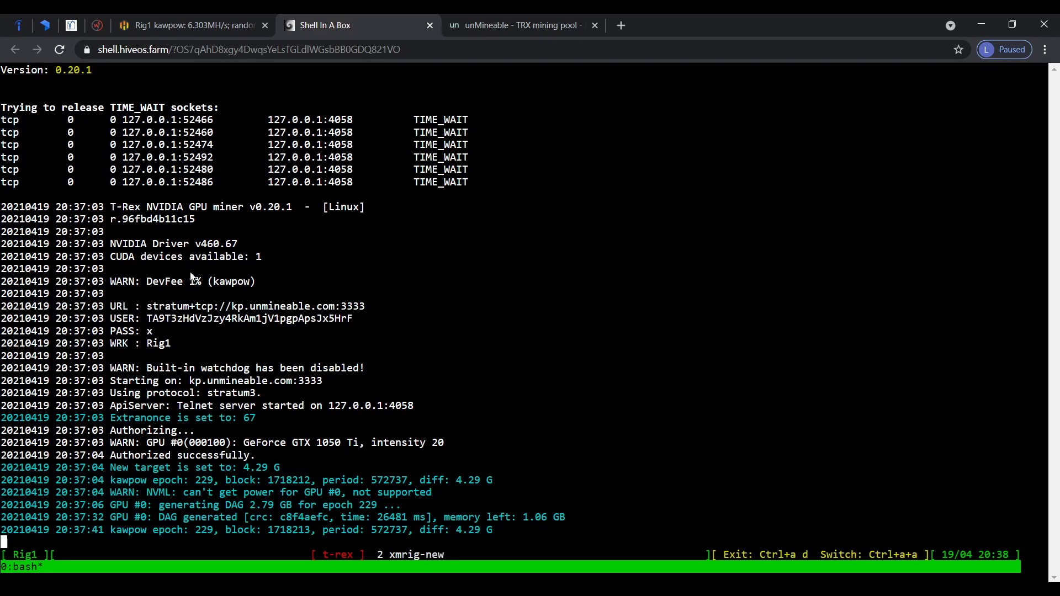
- Check the T-Rex pool connection details and list the running miner windows
drag(204, 279, 269, 293)
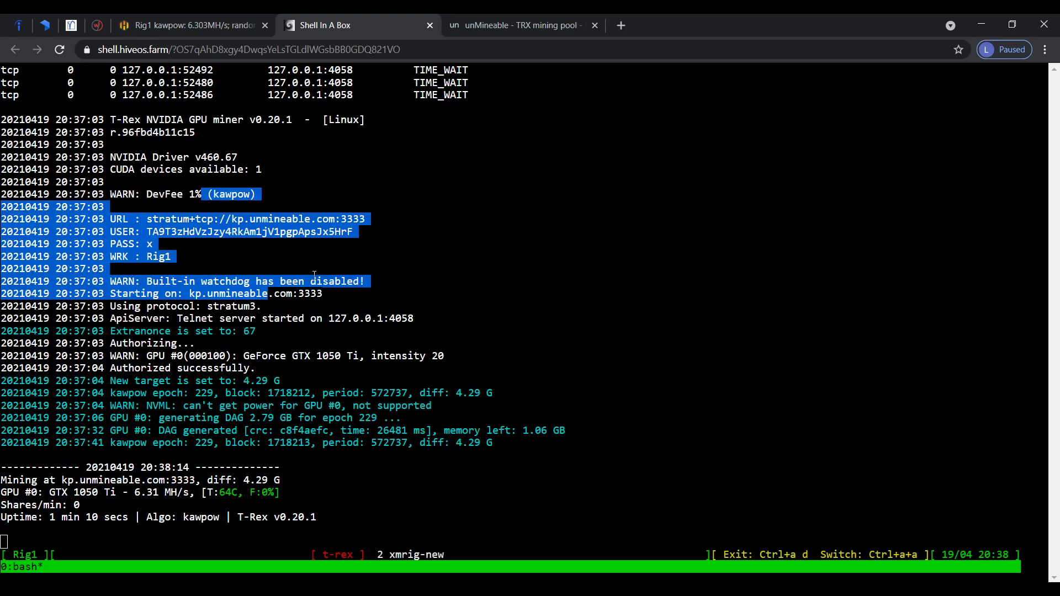
click(352, 262)
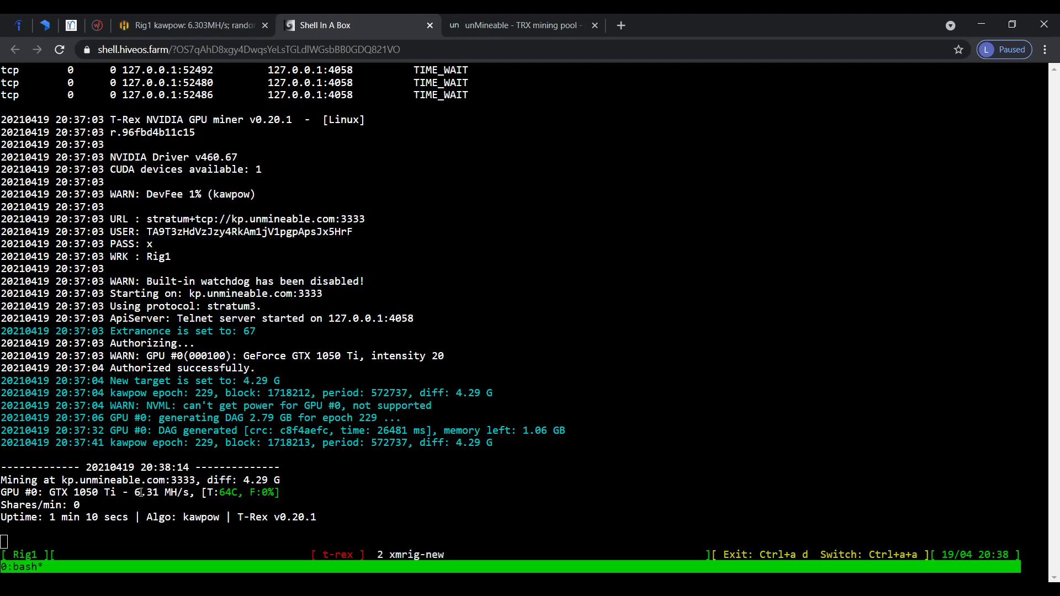
key(ctrl+a)
key(w)
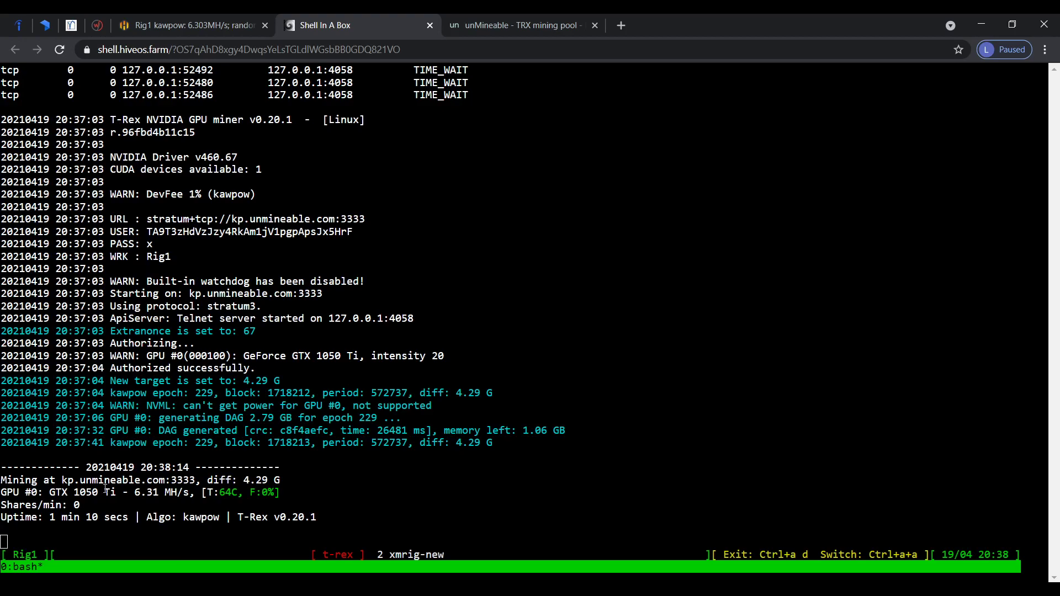